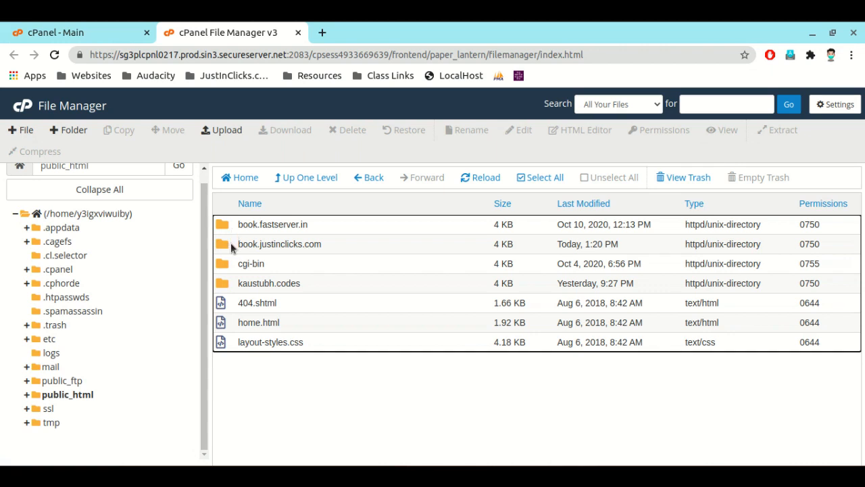
# Step: Open the upload page for the test-booking folder inside book.justinclicks.com
pyautogui.doubleClick(230, 248)
pyautogui.doubleClick(225, 232)
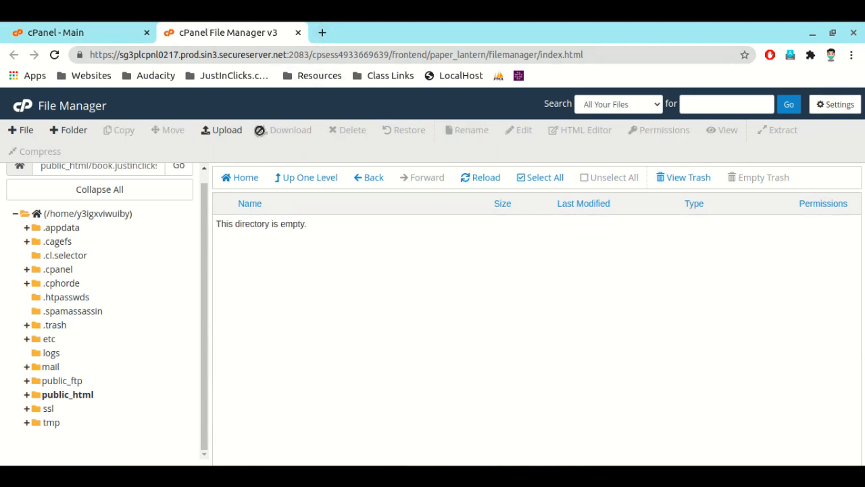
pyautogui.click(224, 129)
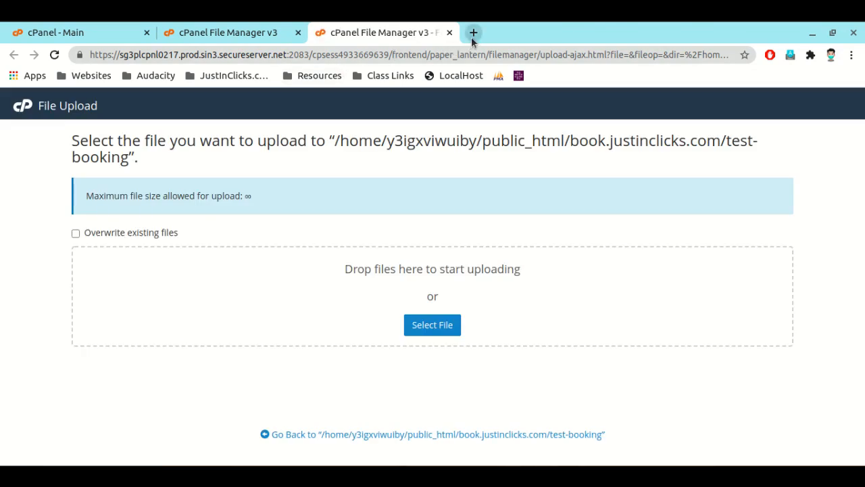
# Step: Go to easyappointments.org in a new browser tab and download the latest version of Easy!Appointments
pyautogui.click(473, 39)
pyautogui.write('eas')
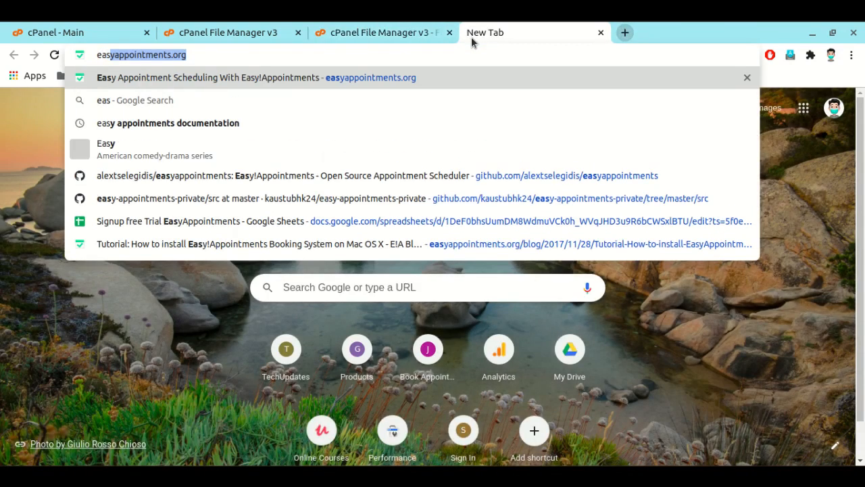
pyautogui.press('End')
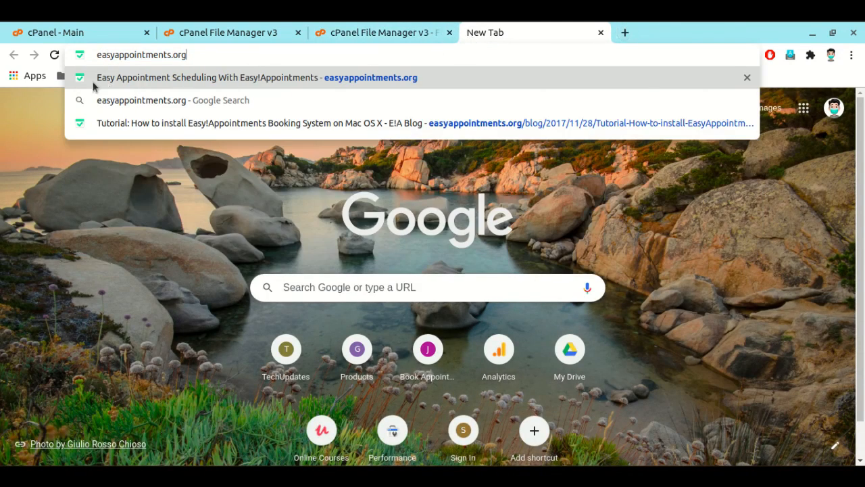
pyautogui.moveTo(96, 54); pyautogui.dragTo(231, 56)
pyautogui.press('Return')
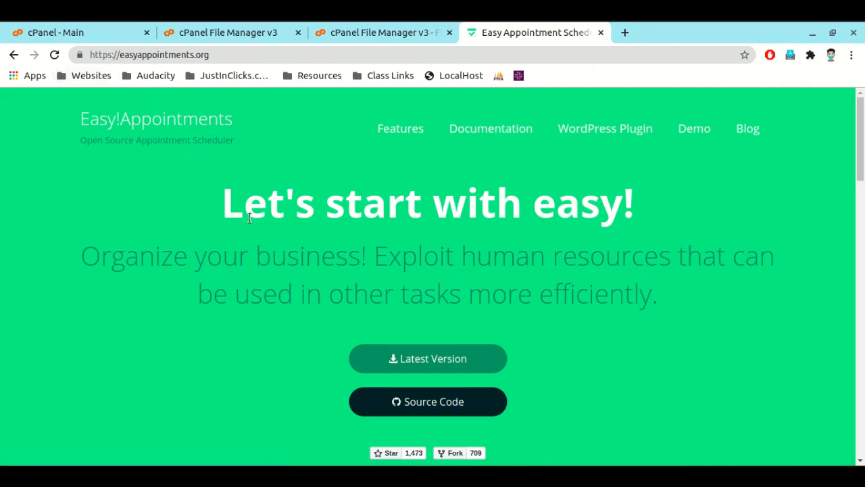
pyautogui.scroll(-3, 277, 263)
pyautogui.click(391, 169)
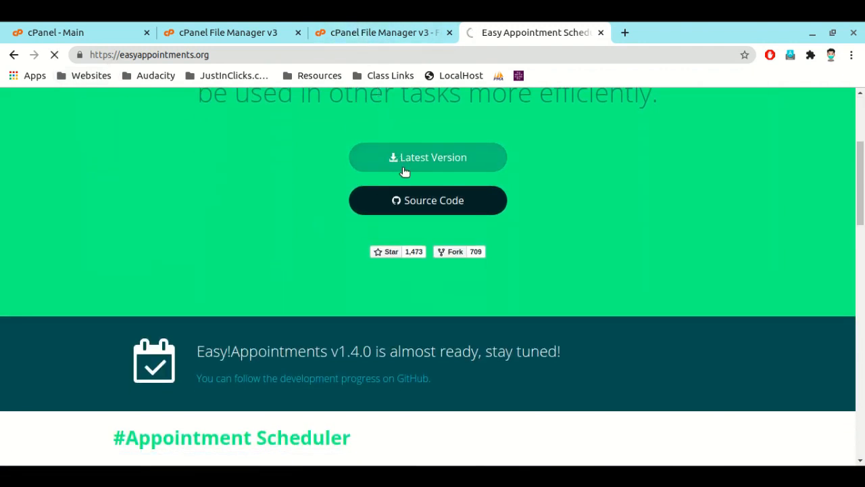
# Step: Upload the downloaded Easy!Appointments zip to the test-booking folder
pyautogui.scroll(3, 403, 169)
pyautogui.click(373, 35)
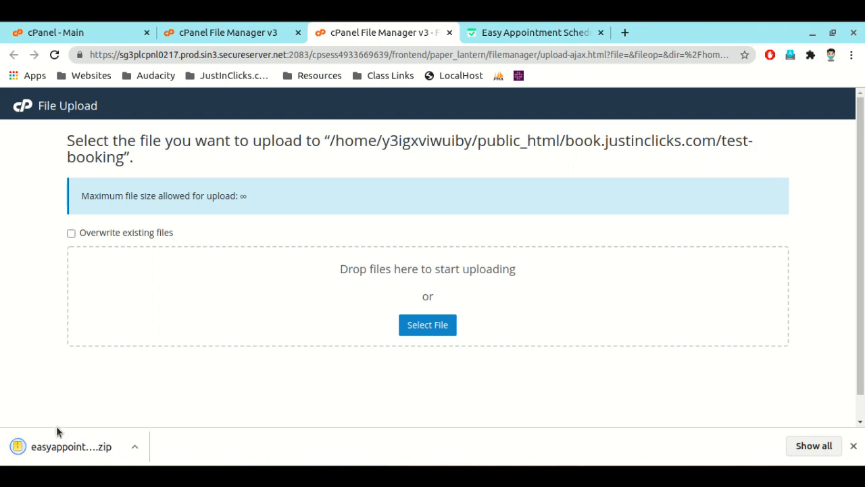
pyautogui.moveTo(54, 447); pyautogui.dragTo(393, 284)
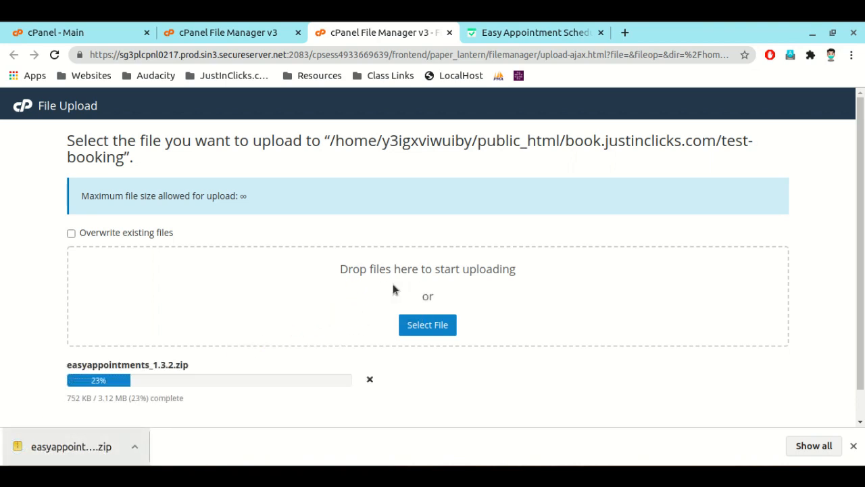
# Step: Search the cPanel functions for "mysq" and open the MySQL Databases page
pyautogui.click(216, 33)
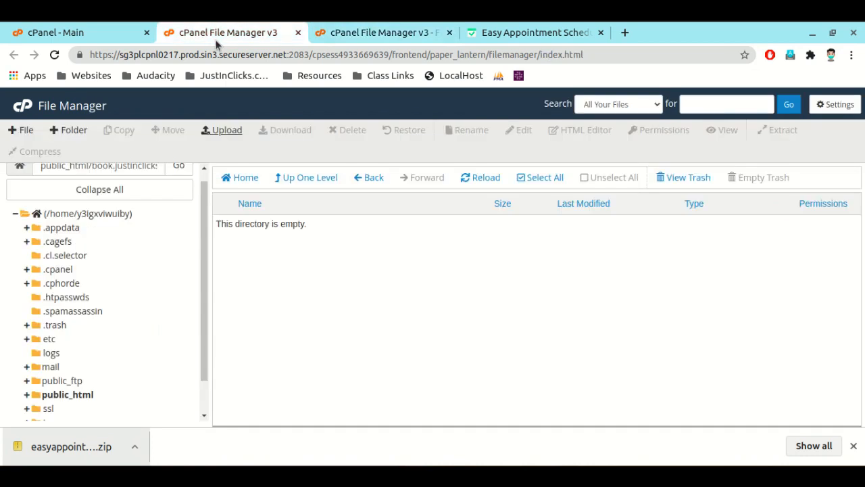
pyautogui.click(99, 37)
pyautogui.scroll(2, 123, 132)
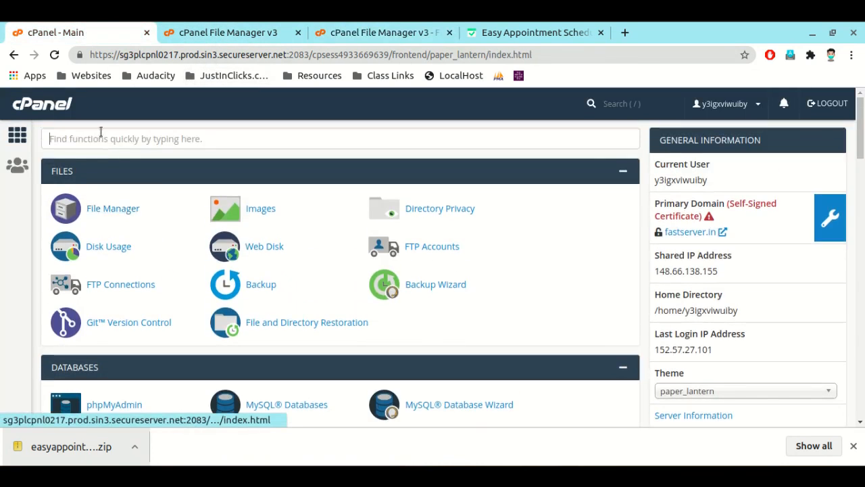
pyautogui.click(101, 133)
pyautogui.write('mysq')
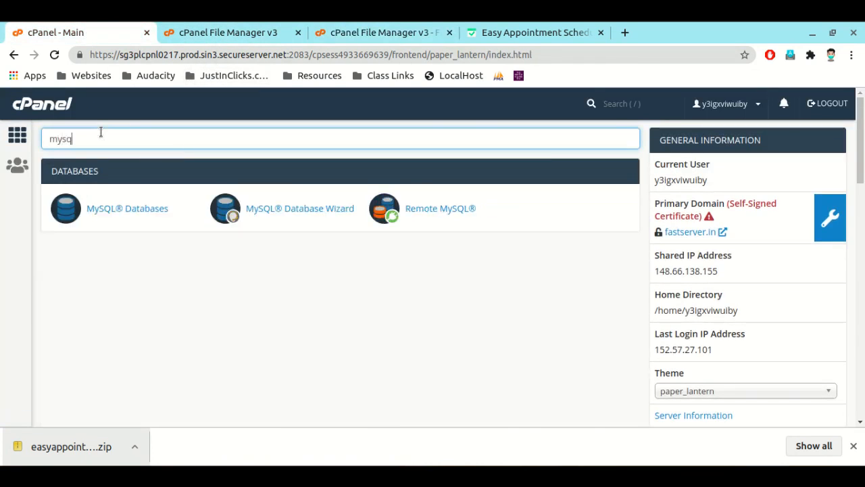
pyautogui.click(140, 210)
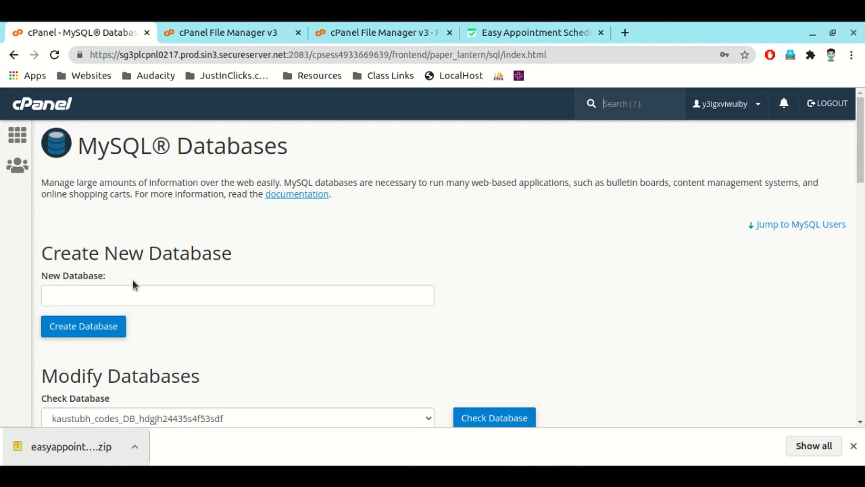
pyautogui.scroll(-2, 133, 285)
# Step: Return from the upload page to the test-booking folder and close the Easy!Appointments website
pyautogui.click(363, 31)
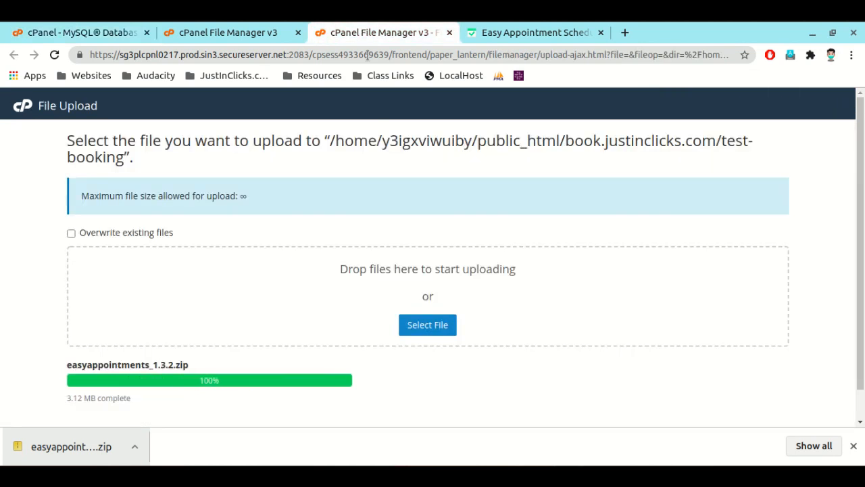
pyautogui.scroll(-2, 410, 309)
pyautogui.click(431, 409)
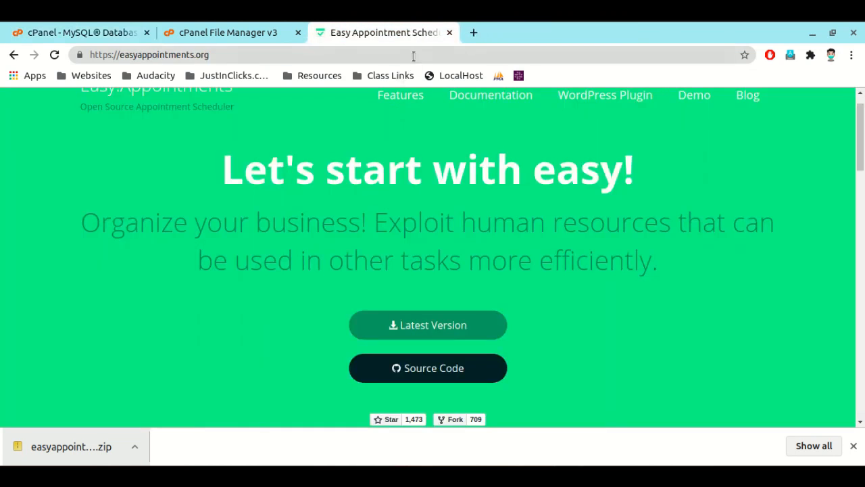
pyautogui.click(450, 33)
# Step: Extract easyappointments_1.3.2.zip into /public_html/book.justinclicks.com/test-booking and reload the file list
pyautogui.click(258, 224)
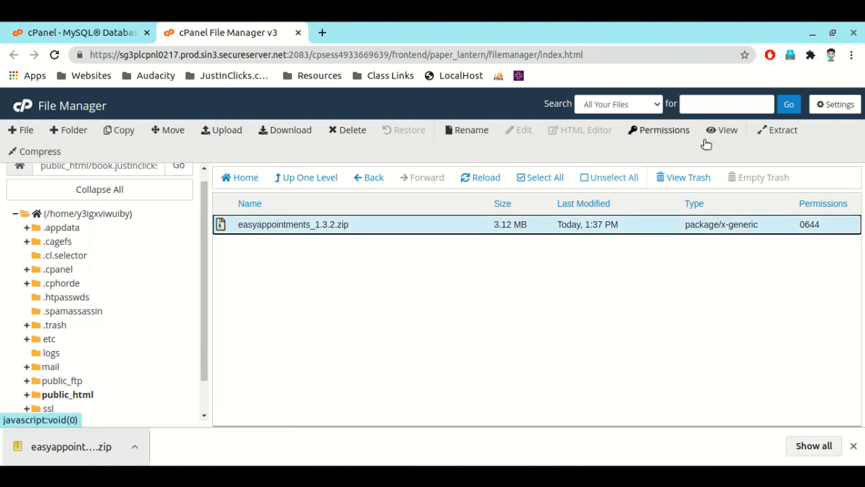
pyautogui.click(778, 130)
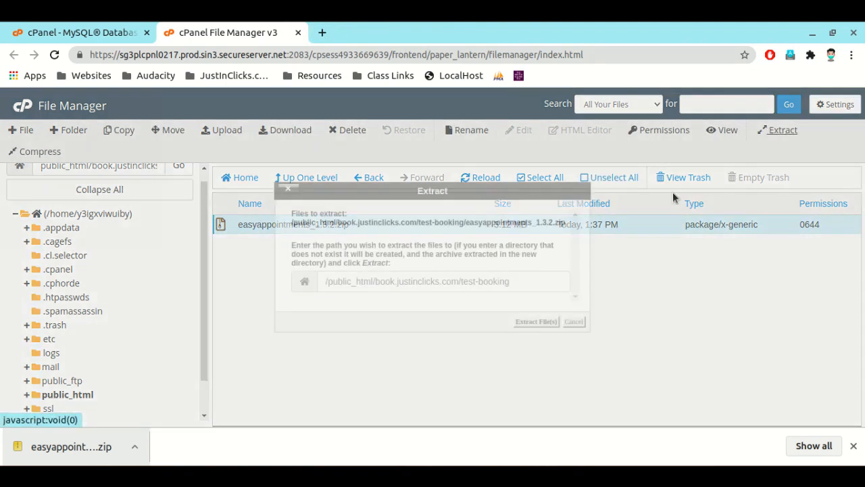
pyautogui.click(534, 322)
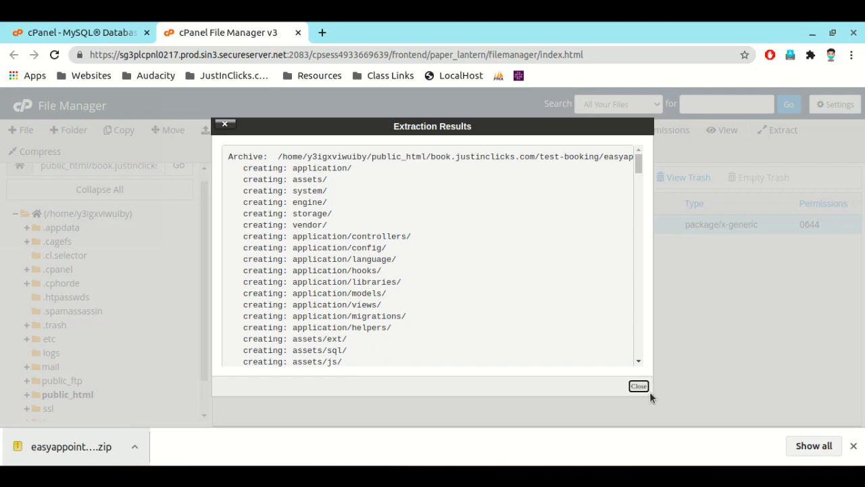
pyautogui.click(639, 386)
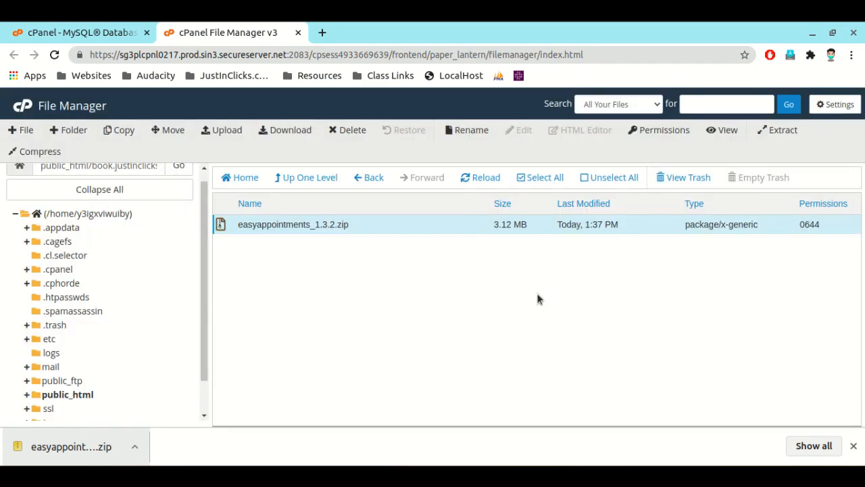
pyautogui.click(486, 178)
# Step: Delete easyappointments_1.3.2.zip permanently, skipping the trash
pyautogui.scroll(-3, 246, 358)
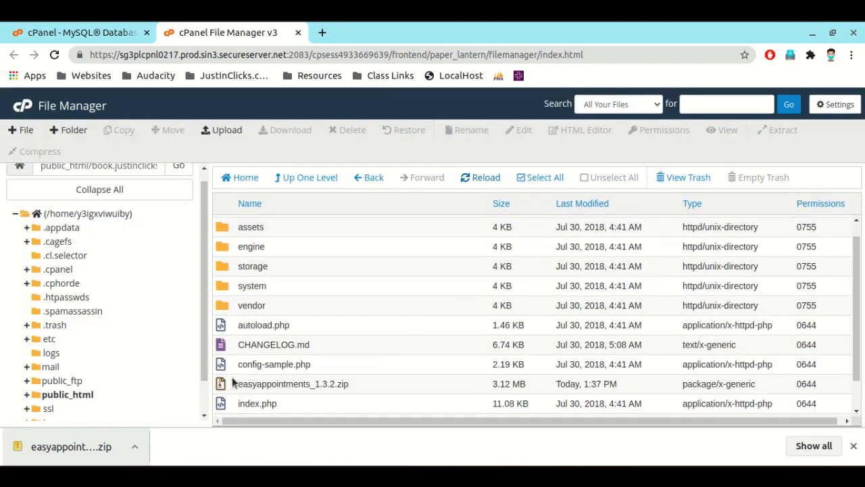
pyautogui.click(233, 348)
pyautogui.click(348, 133)
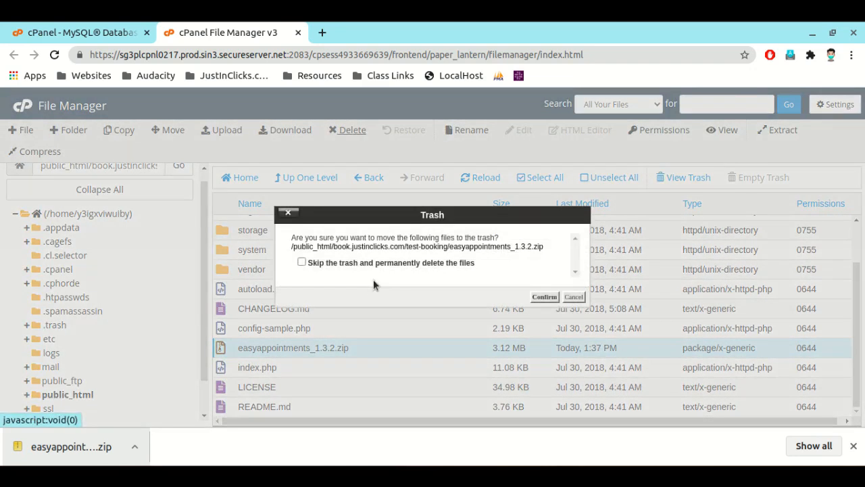
pyautogui.click(302, 262)
pyautogui.click(545, 297)
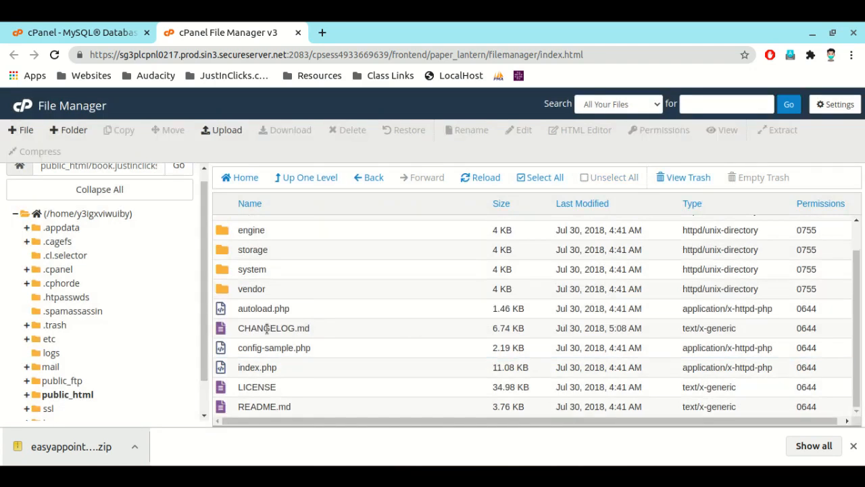
# Step: Rename config-sample.php to config.php
pyautogui.click(259, 350)
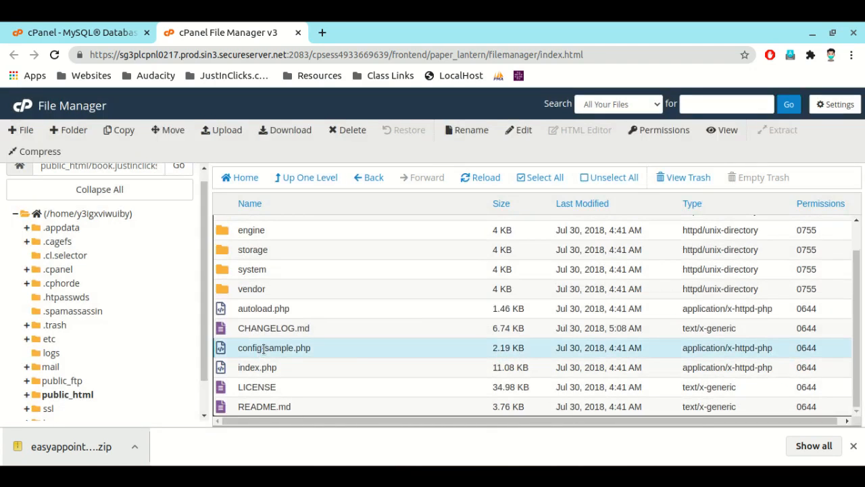
pyautogui.click(264, 348)
pyautogui.press('Delete')
pyautogui.press('Delete')
pyautogui.press('Delete')
pyautogui.press('Delete')
pyautogui.press('Delete')
pyautogui.press('Delete')
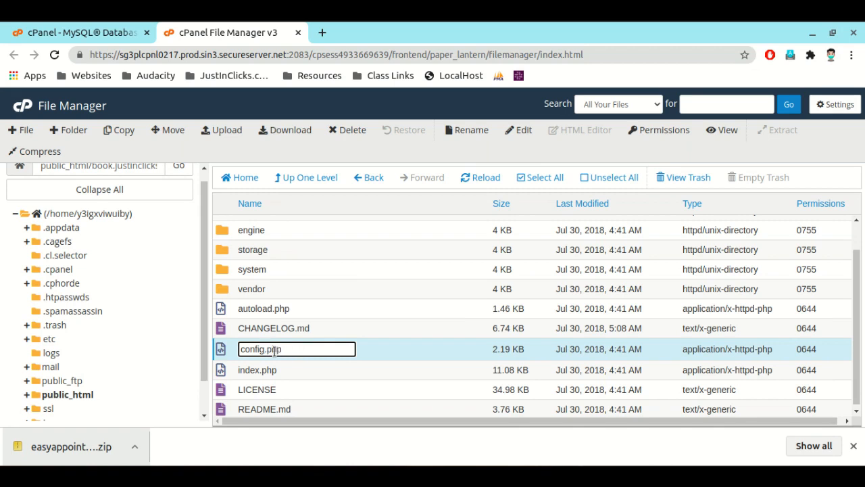
pyautogui.press('Return')
pyautogui.scroll(-1, 281, 360)
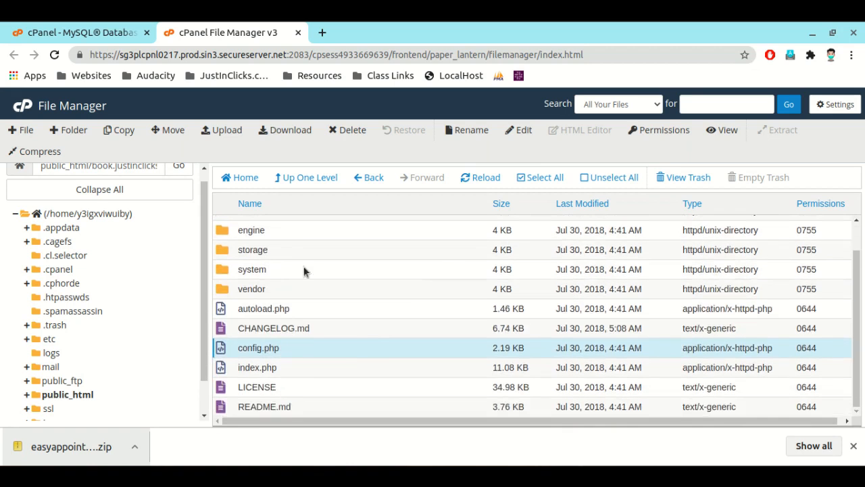
# Step: Open config.php in the code editor without deleting it
pyautogui.click(347, 130)
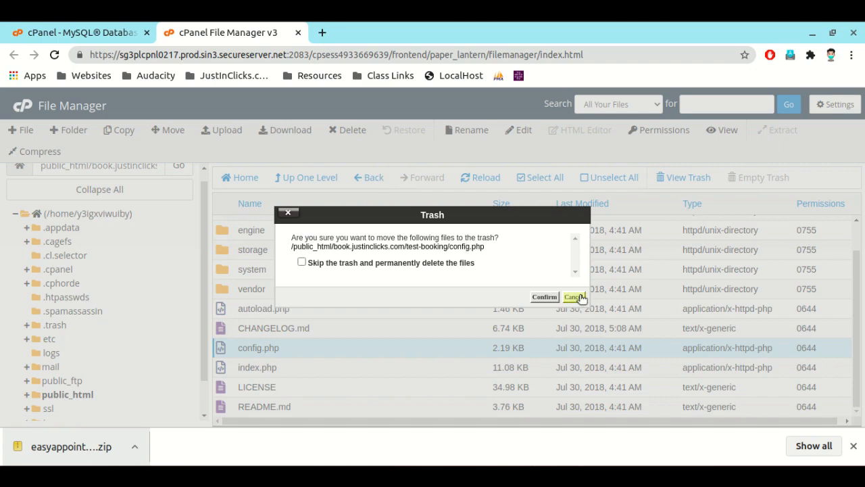
pyautogui.click(574, 297)
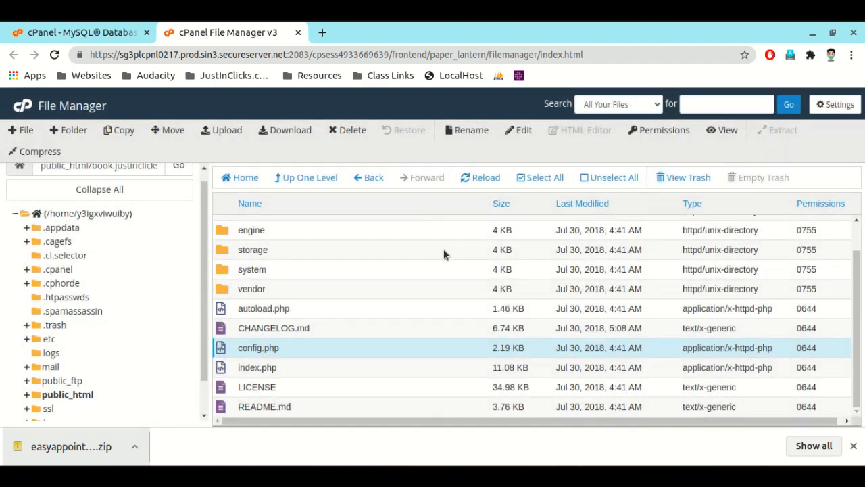
pyautogui.click(519, 132)
pyautogui.click(550, 355)
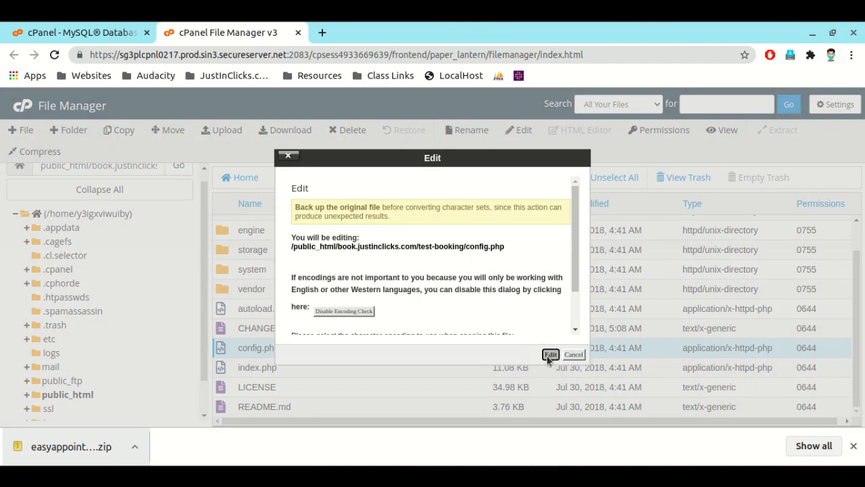
# Step: Create a new MySQL database named mysql_db_test and copy its name for the configuration file
pyautogui.click(125, 33)
pyautogui.scroll(-2, 196, 225)
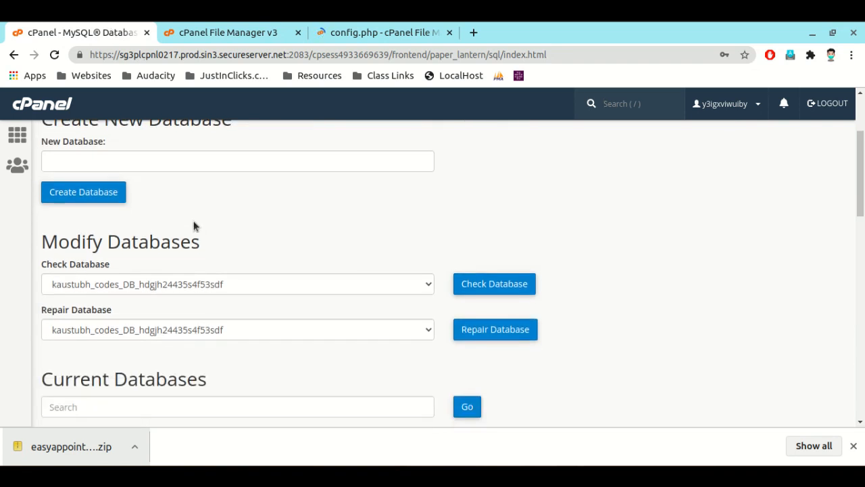
pyautogui.scroll(4, 193, 226)
pyautogui.click(146, 302)
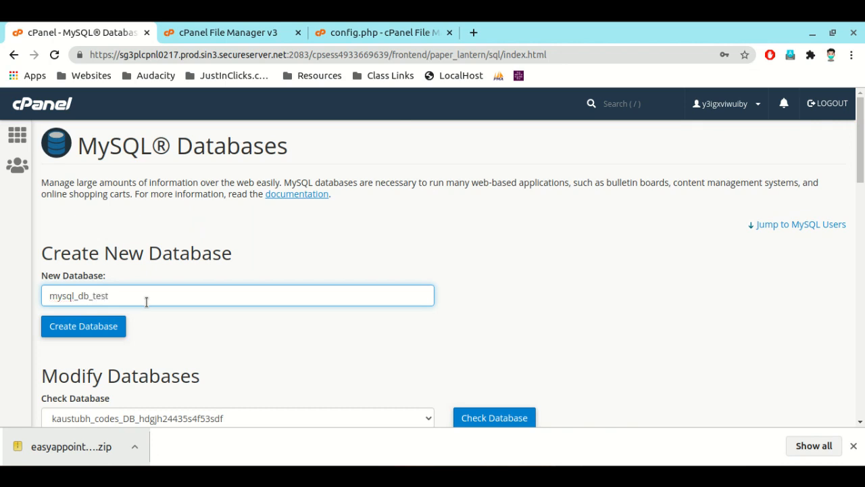
pyautogui.doubleClick(146, 302)
pyautogui.rightClick(146, 302)
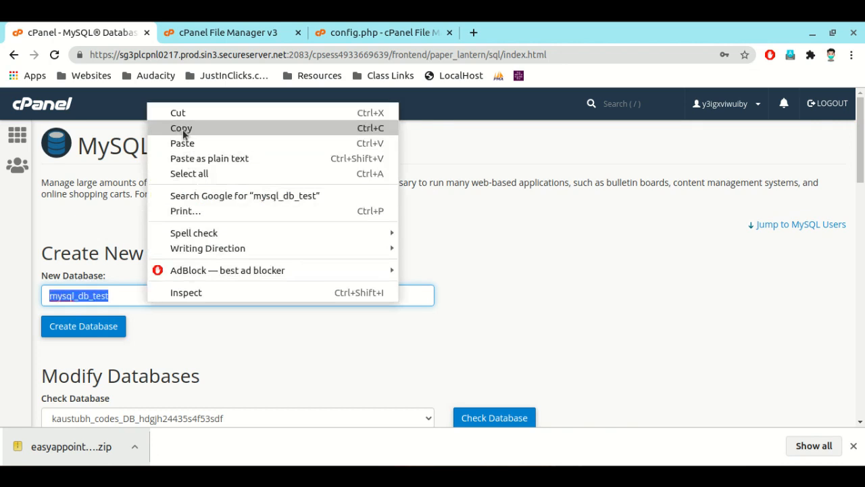
pyautogui.click(183, 134)
pyautogui.click(83, 328)
# Step: In config.php's database settings, set DB_NAME to 'mysql_db_test' and DB_HOST to 'localhost'
pyautogui.click(365, 39)
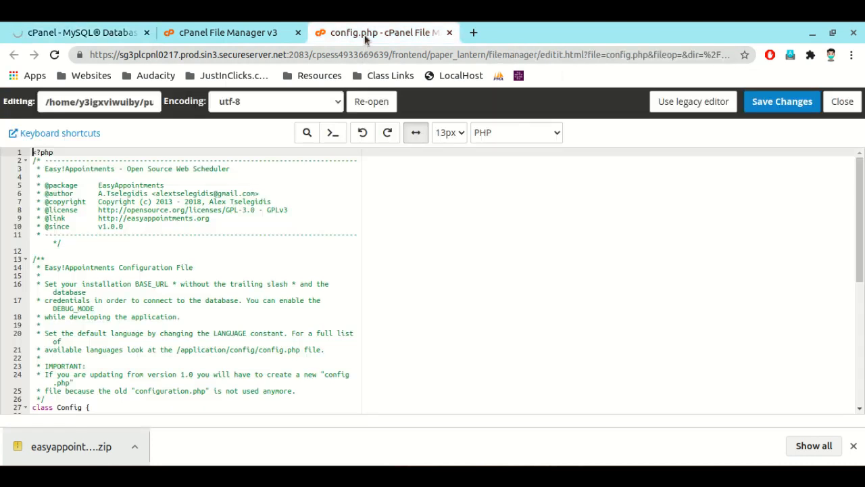
pyautogui.scroll(-5, 145, 280)
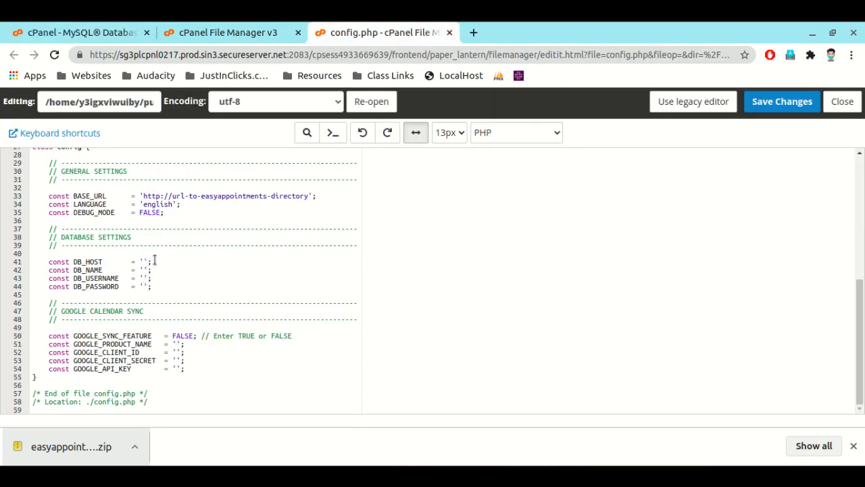
pyautogui.click(143, 269)
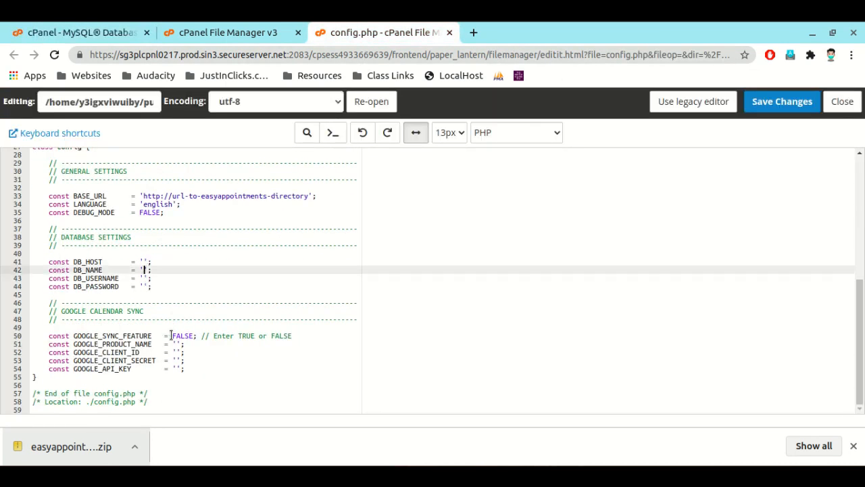
pyautogui.hotkey('ctrl', 'v')
pyautogui.click(143, 262)
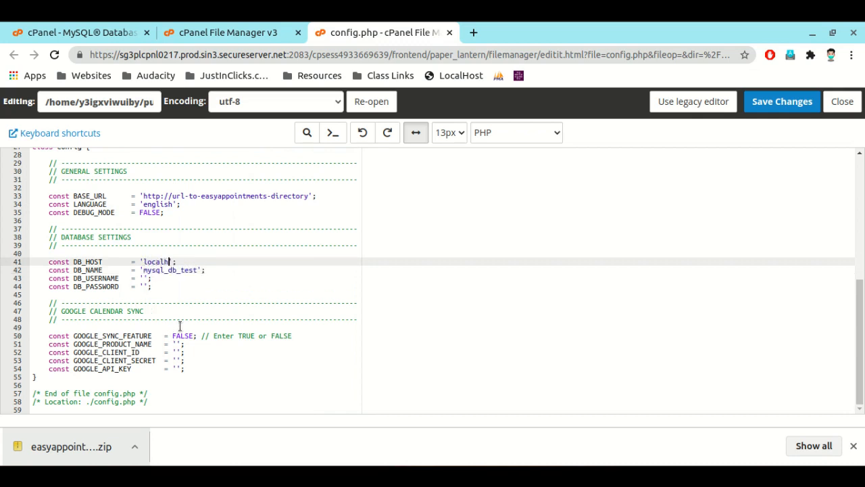
pyautogui.write('localhost')
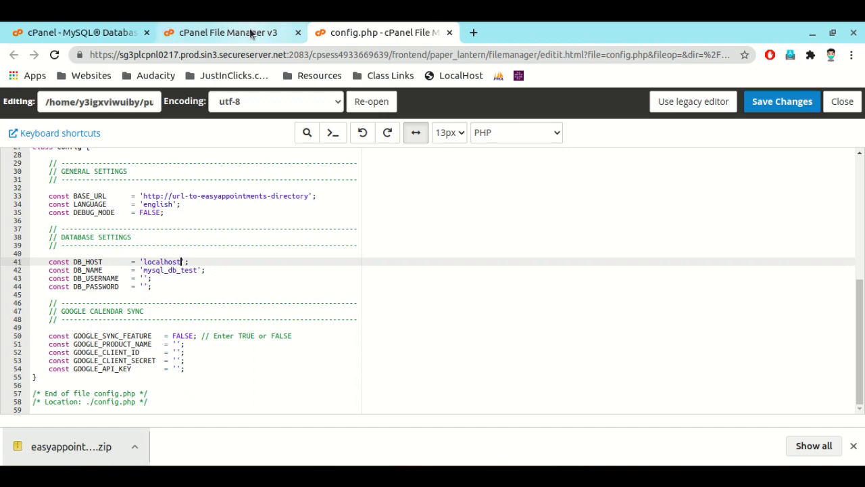
# Step: Return to the MySQL Databases form, copy the name testdb and try to create a new database with it
pyautogui.click(251, 32)
pyautogui.click(115, 32)
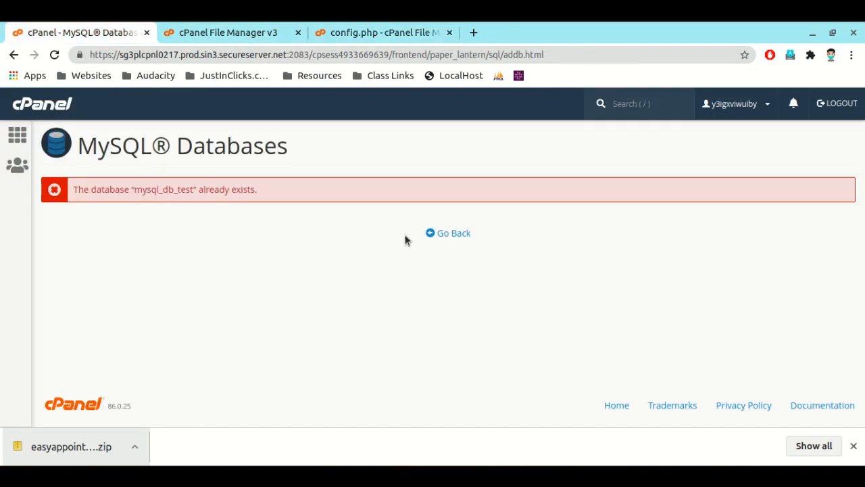
pyautogui.click(443, 233)
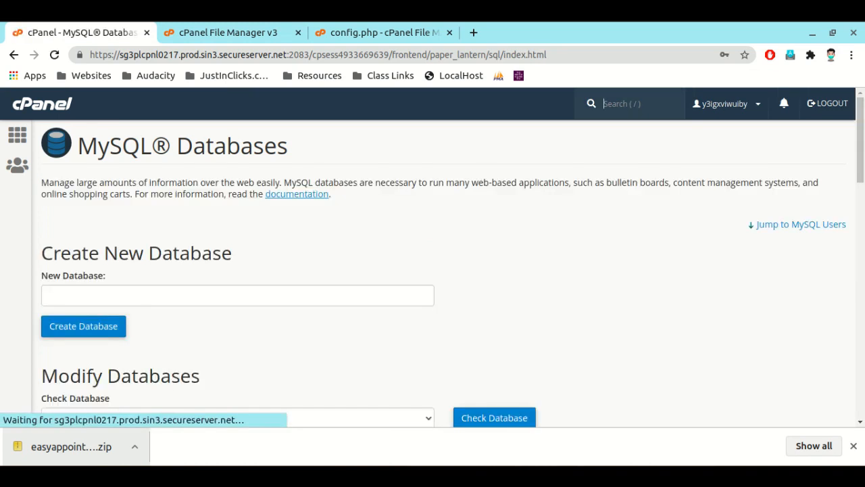
pyautogui.click(223, 299)
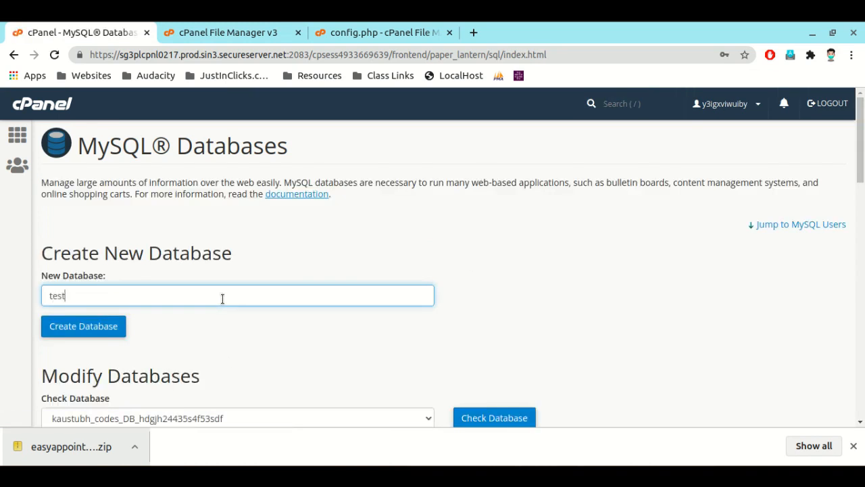
pyautogui.doubleClick(175, 295)
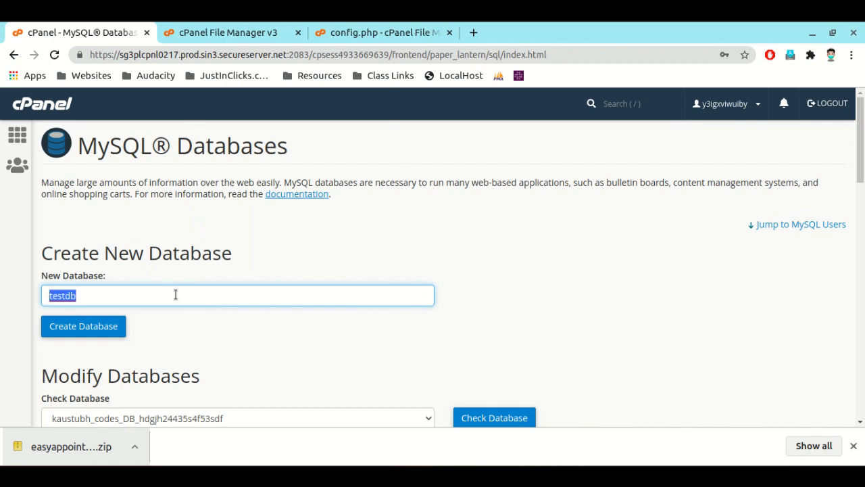
pyautogui.rightClick(175, 295)
pyautogui.click(203, 225)
pyautogui.click(77, 326)
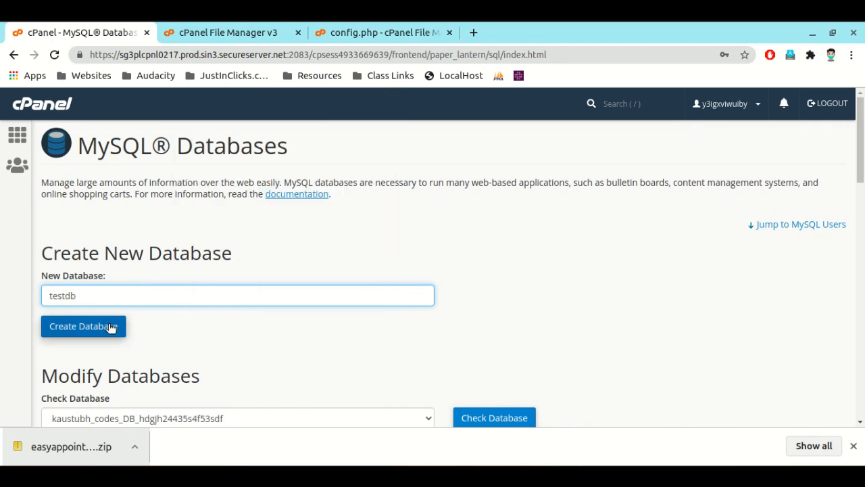
# Step: Replace the DB_NAME value in config.php's database settings with 'testdb'
pyautogui.click(326, 31)
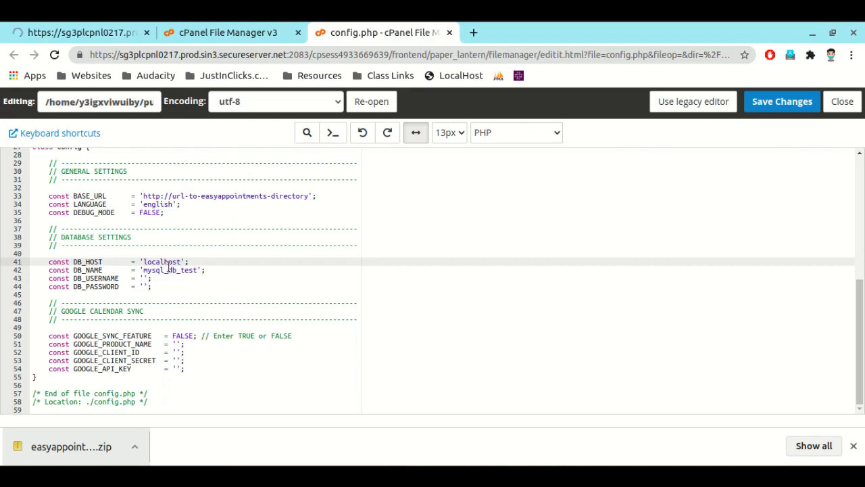
pyautogui.doubleClick(169, 262)
pyautogui.doubleClick(174, 270)
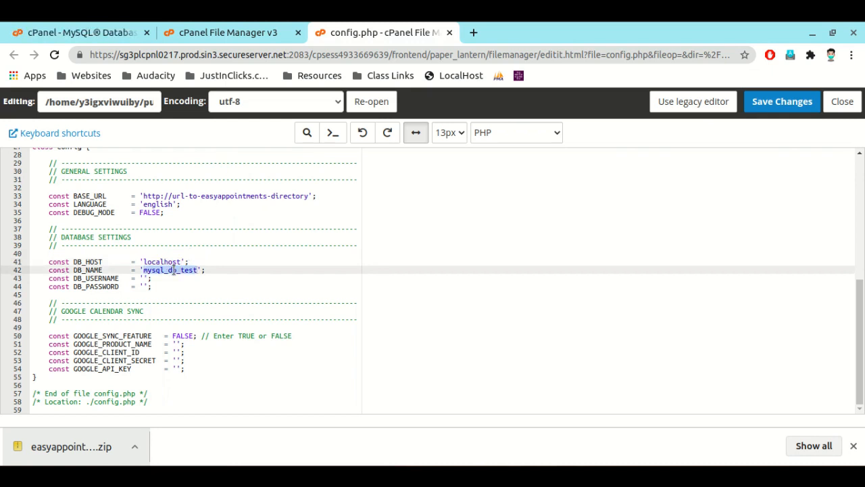
pyautogui.hotkey('ctrl', 'v')
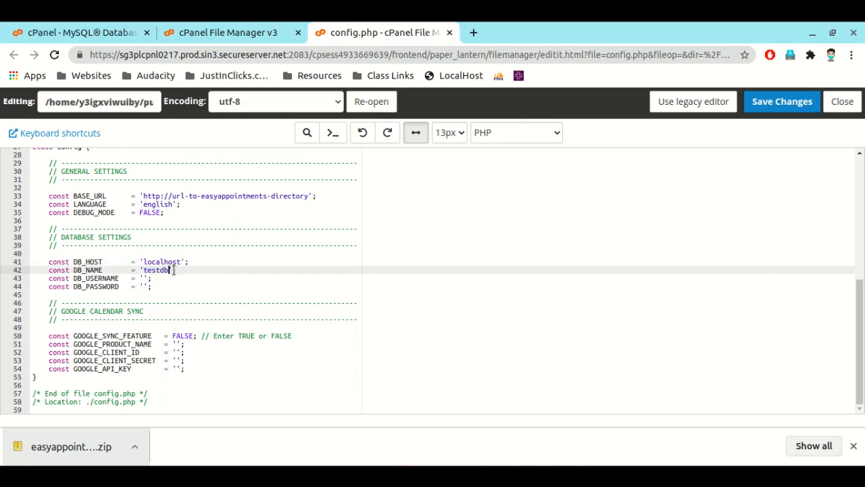
# Step: Examine the current databases and their privileged users on the MySQL Databases page, checking for testdb
pyautogui.click(220, 37)
pyautogui.click(104, 35)
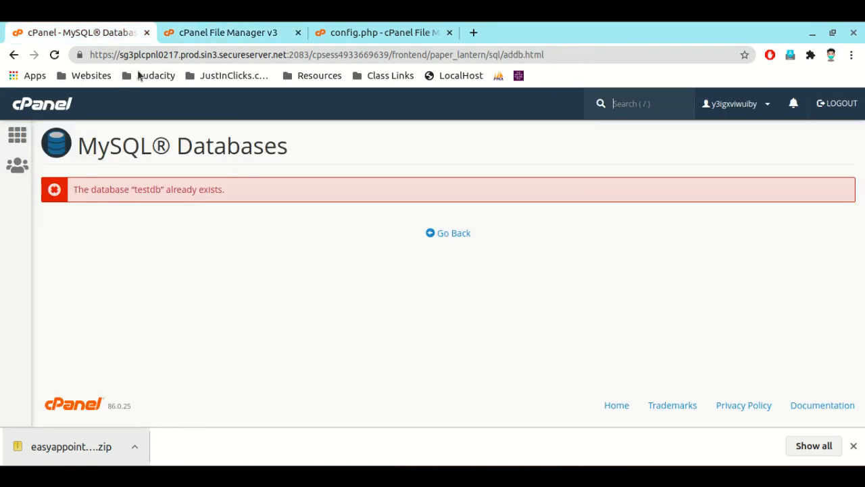
pyautogui.click(450, 237)
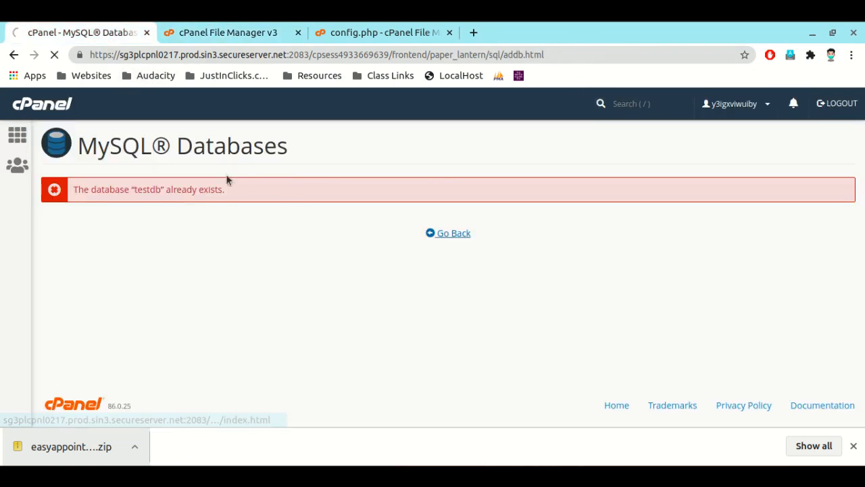
pyautogui.scroll(-10, 237, 277)
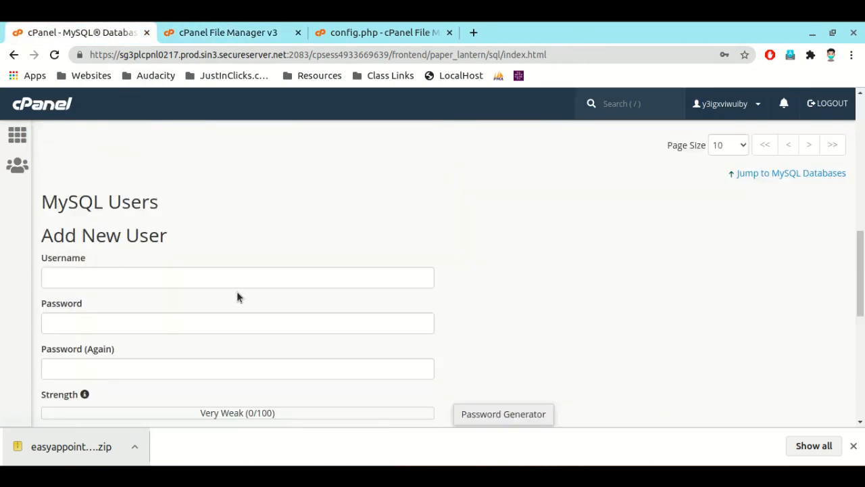
pyautogui.scroll(-5, 240, 294)
pyautogui.scroll(7, 240, 298)
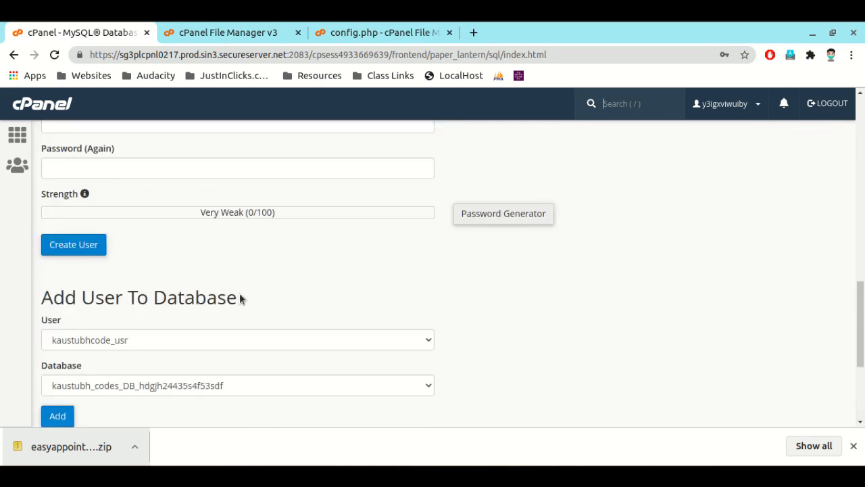
pyautogui.scroll(10, 261, 281)
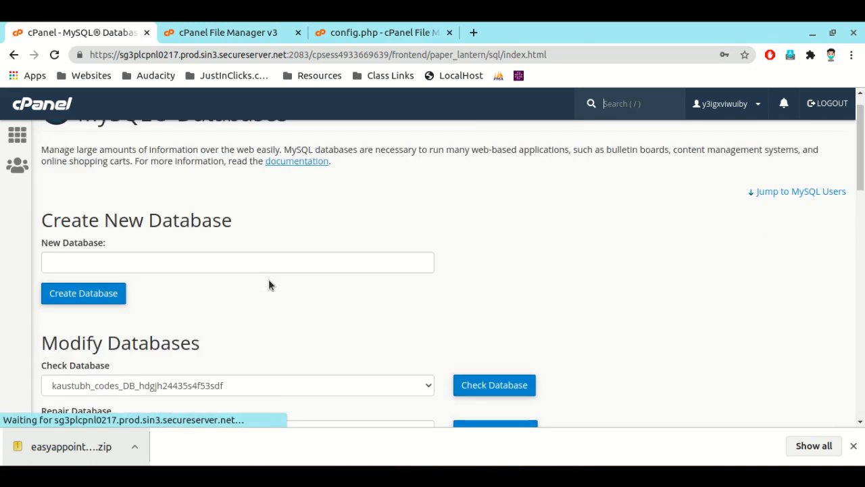
pyautogui.scroll(-6, 268, 284)
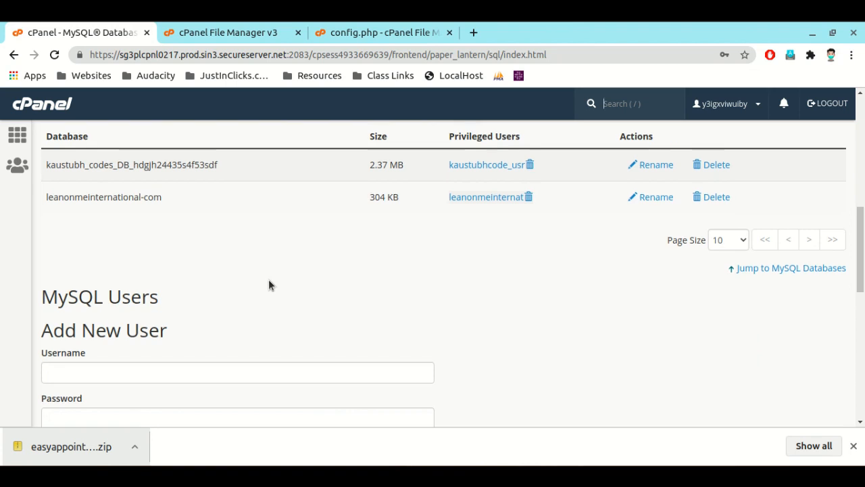
pyautogui.scroll(6, 268, 284)
pyautogui.scroll(1, 268, 285)
# Step: Try once more to create a MySQL database named testdb
pyautogui.click(99, 300)
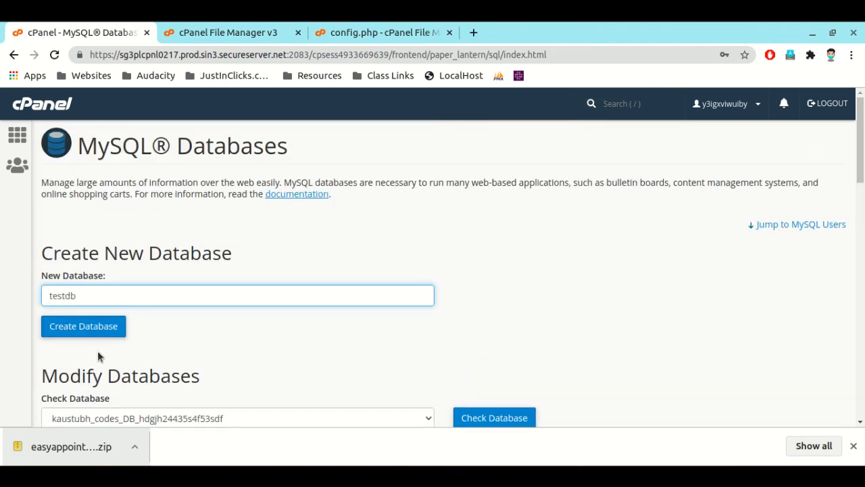
pyautogui.write('testdb')
pyautogui.click(86, 330)
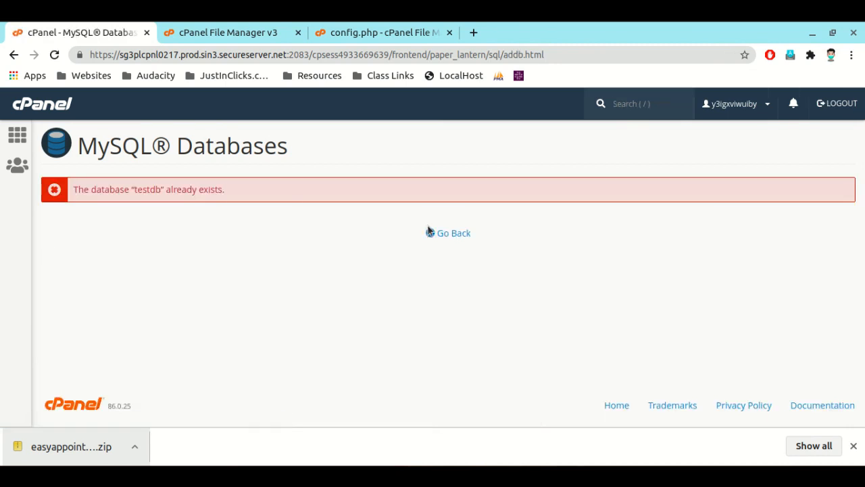
# Step: Set DB_NAME in config.php to 'tstdbjc', the name of the newly created database
pyautogui.click(392, 30)
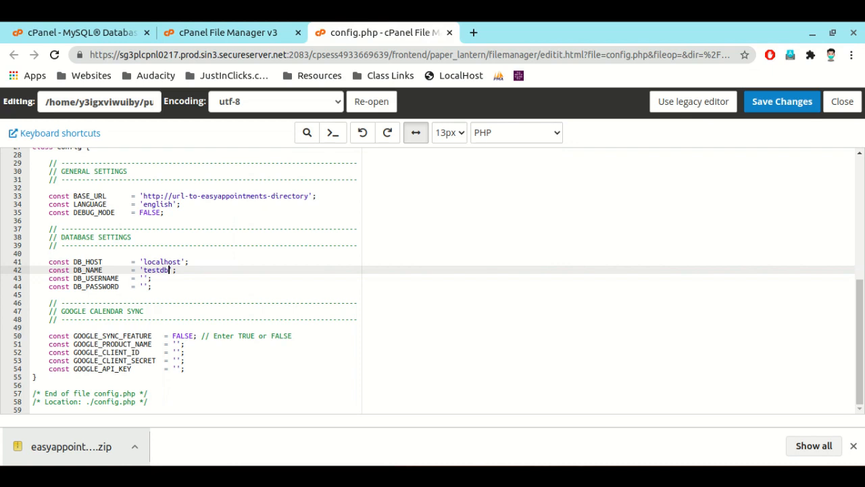
pyautogui.click(739, 72)
pyautogui.click(113, 33)
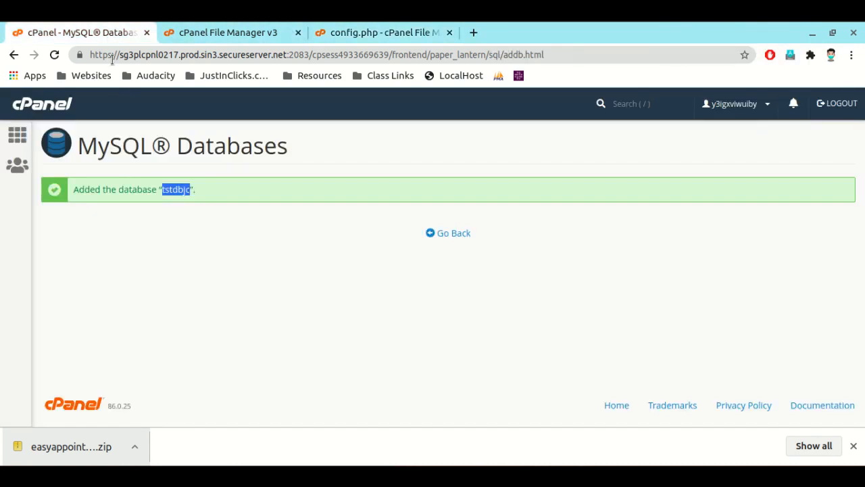
# Step: Enter testuser as the new MySQL user's username and set DB_USERNAME in config.php to 'testuser'
pyautogui.click(443, 237)
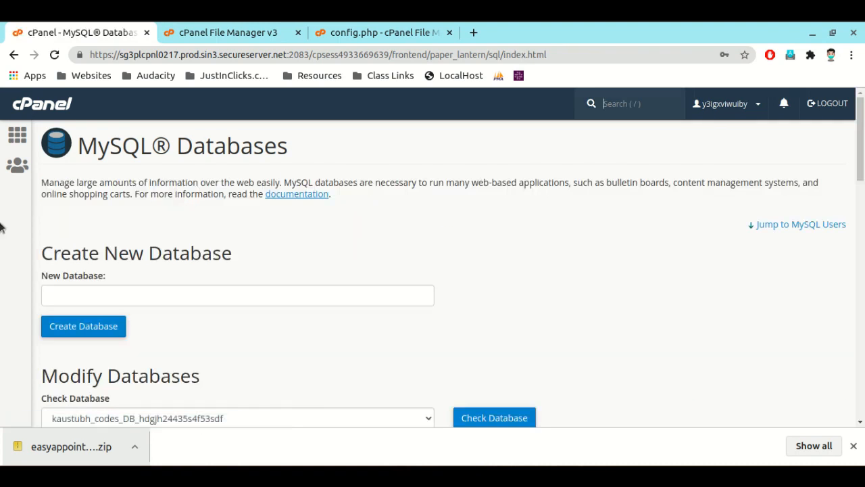
pyautogui.scroll(-6, 81, 309)
pyautogui.scroll(-3, 84, 317)
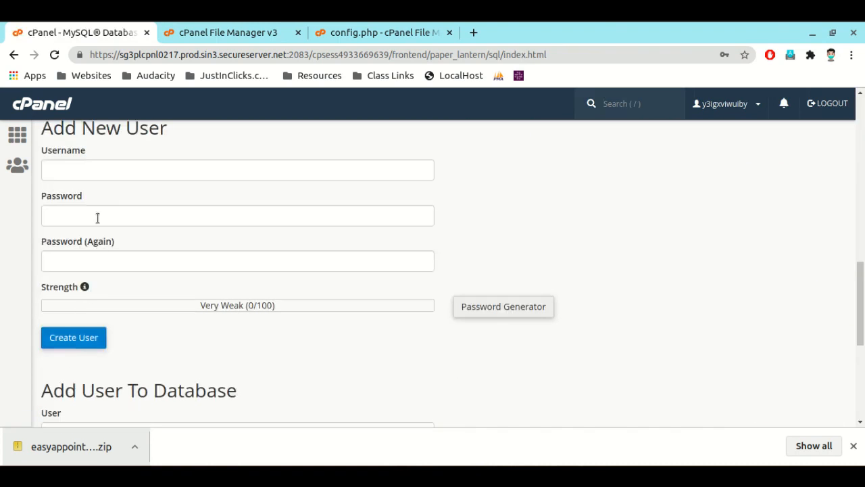
pyautogui.click(87, 178)
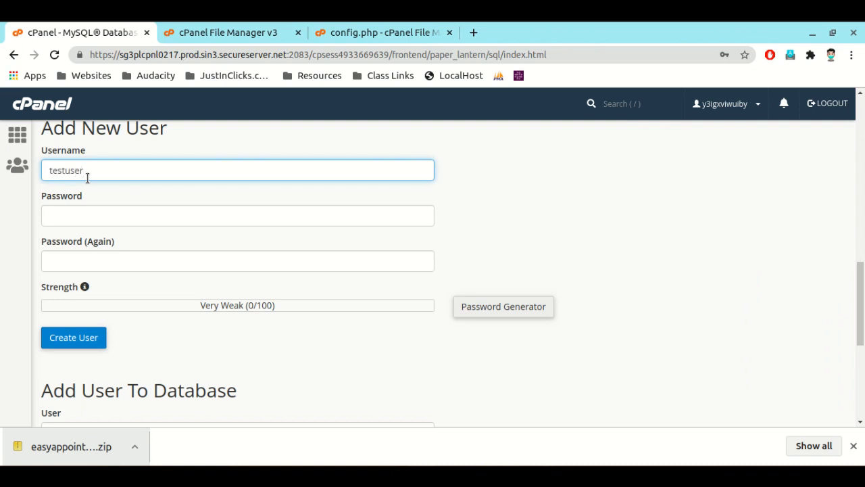
pyautogui.doubleClick(88, 178)
pyautogui.click(368, 32)
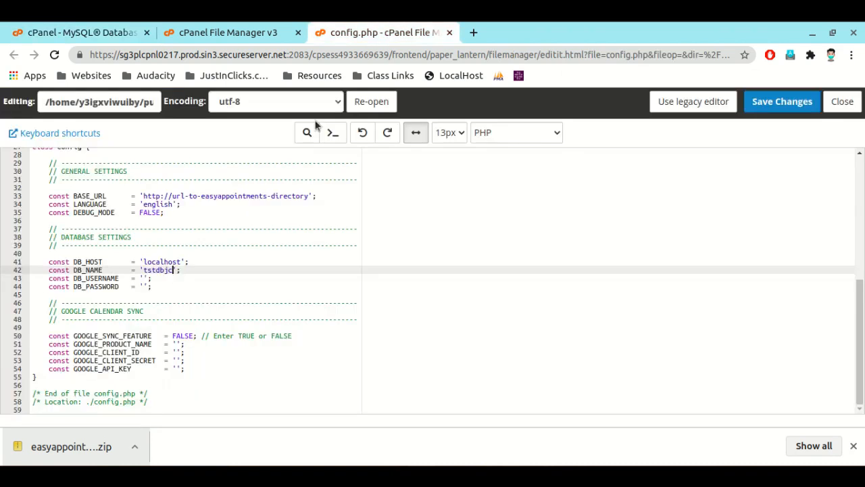
pyautogui.click(143, 278)
pyautogui.hotkey('ctrl', 'v')
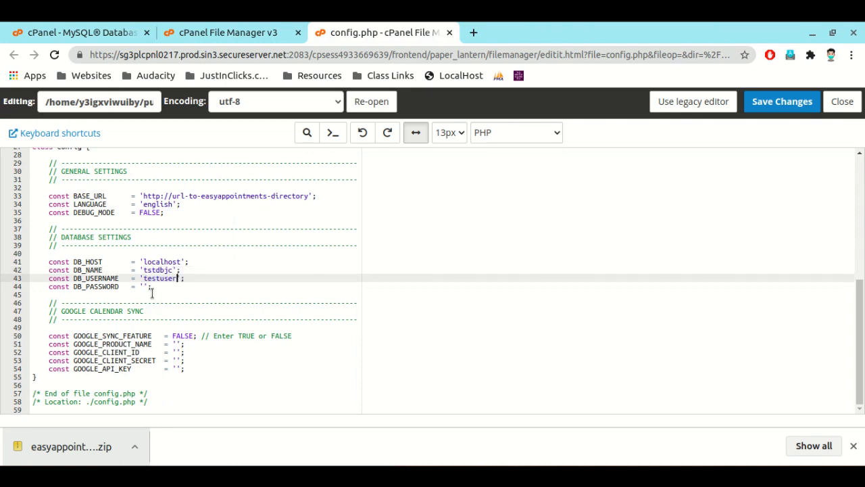
# Step: Generate a password for the new MySQL user, mark it as safely copied, copy it and fill in both password fields with it
pyautogui.click(80, 33)
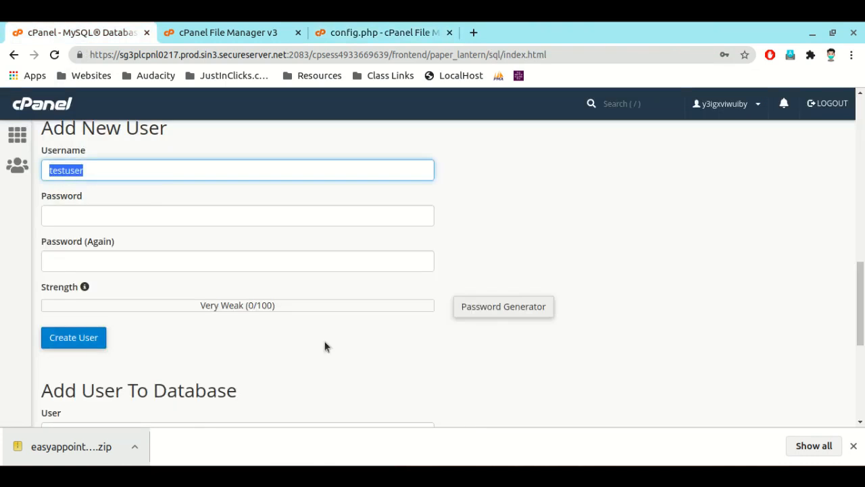
pyautogui.click(480, 318)
pyautogui.click(365, 213)
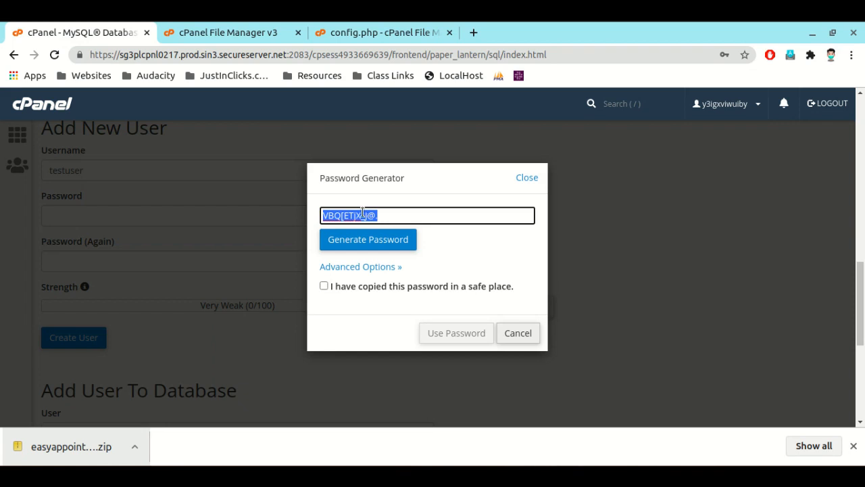
pyautogui.click(347, 288)
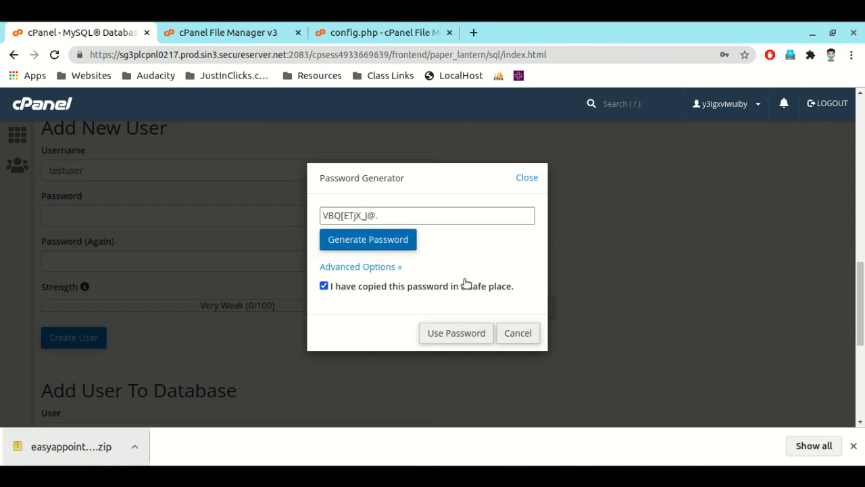
pyautogui.click(357, 215)
pyautogui.rightClick(357, 215)
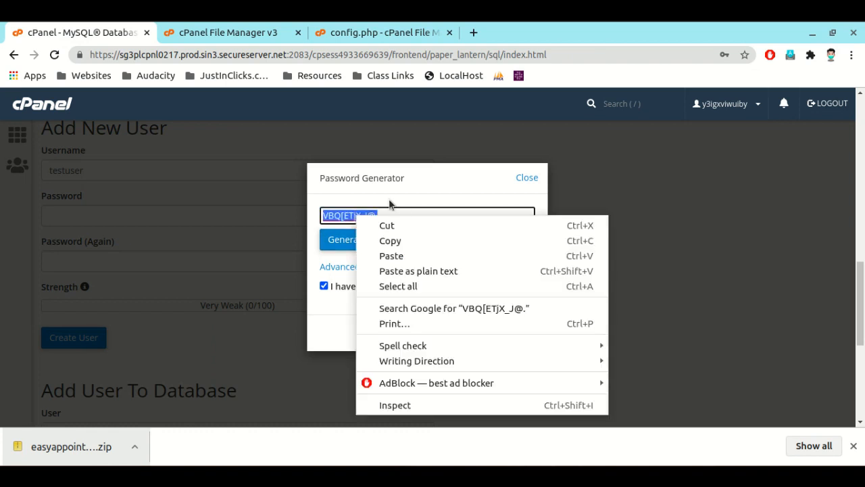
pyautogui.click(411, 240)
pyautogui.click(452, 327)
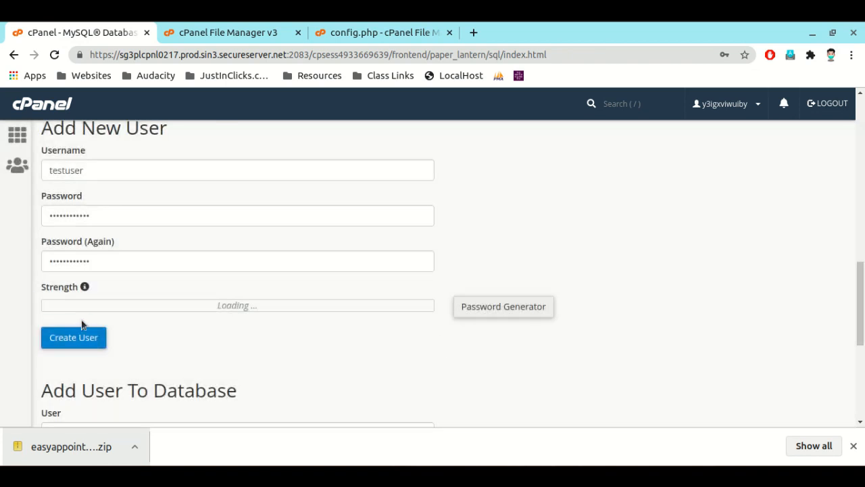
# Step: Paste the generated database password as the DB_PASSWORD value in config.php
pyautogui.click(376, 38)
pyautogui.click(144, 287)
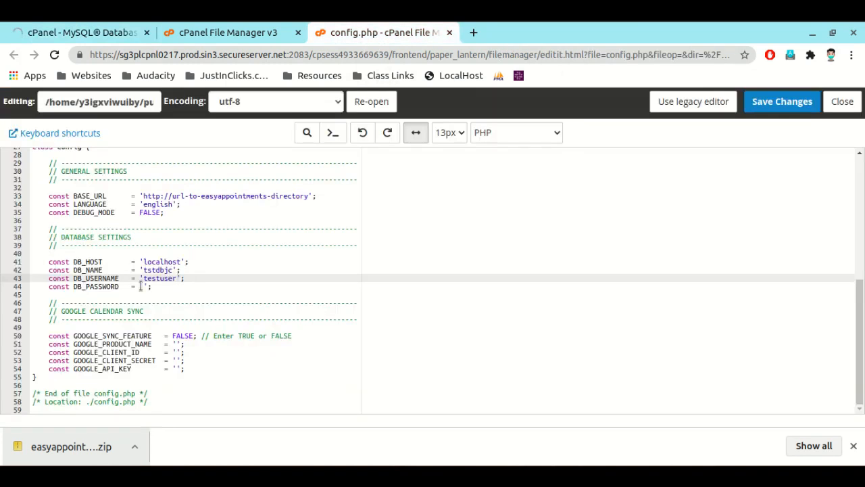
pyautogui.hotkey('ctrl', 'v')
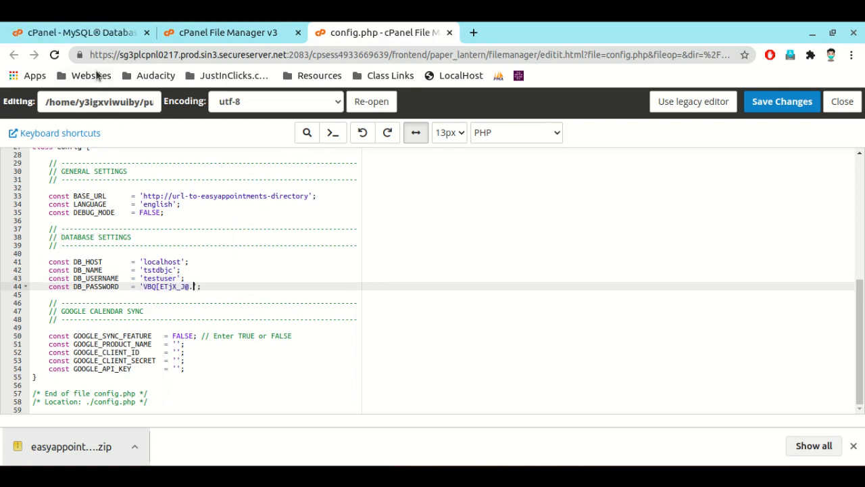
# Step: Create the MySQL user under the name tst_userr and copy that username
pyautogui.click(87, 35)
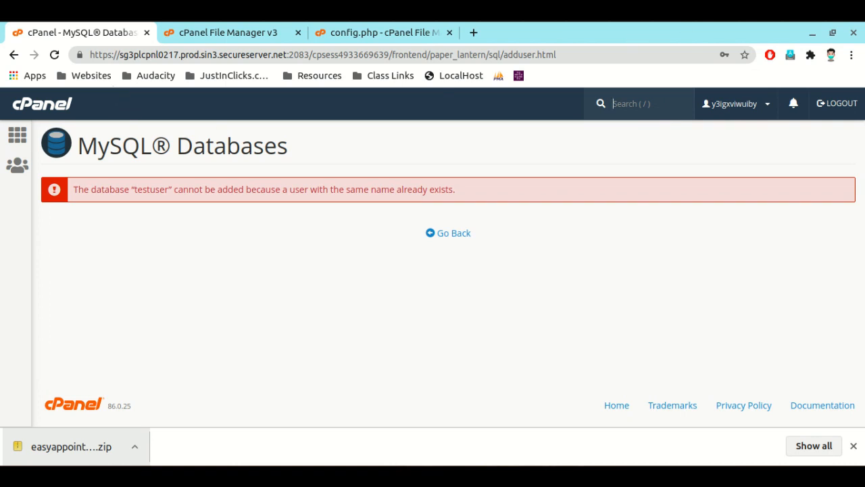
pyautogui.click(747, 50)
pyautogui.click(743, 61)
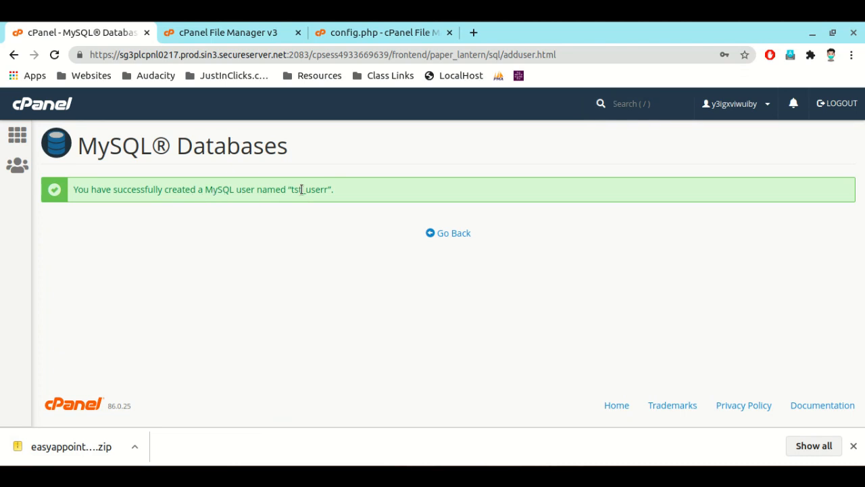
pyautogui.doubleClick(302, 189)
pyautogui.rightClick(301, 190)
pyautogui.click(335, 200)
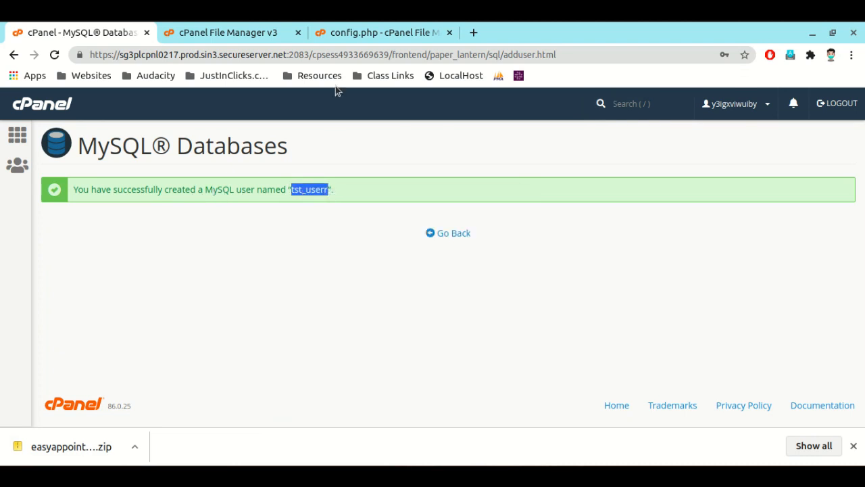
# Step: Set DB_USERNAME in config.php to 'tst_userr' and save the file
pyautogui.click(345, 32)
pyautogui.click(159, 278)
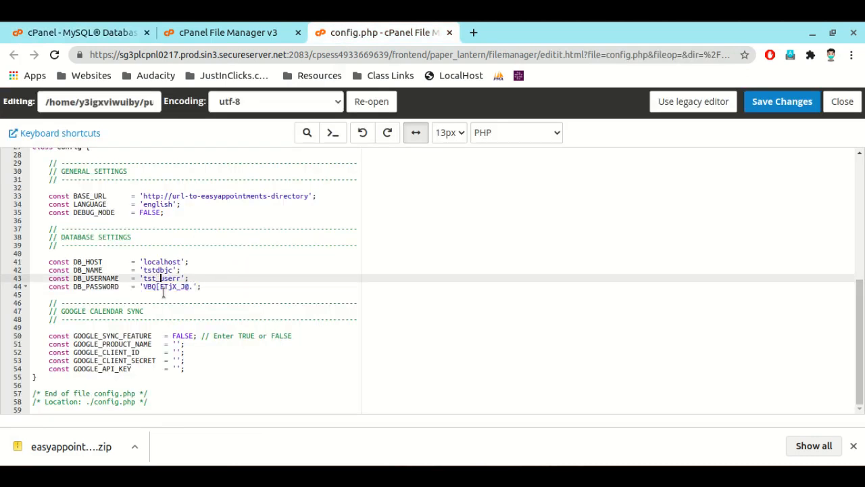
pyautogui.click(798, 108)
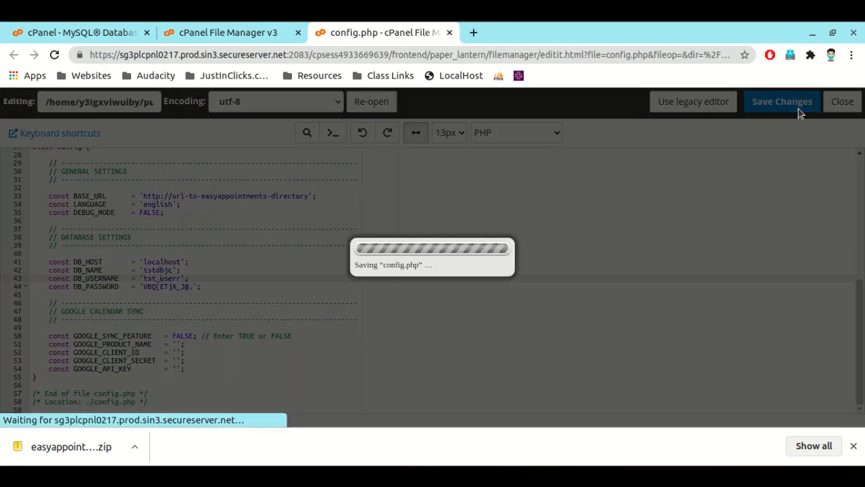
# Step: Copy 'book.justinclicks.com/test-booking/config.php' from the edited file's path and paste it over the BASE_URL placeholder in config.php
pyautogui.click(124, 101)
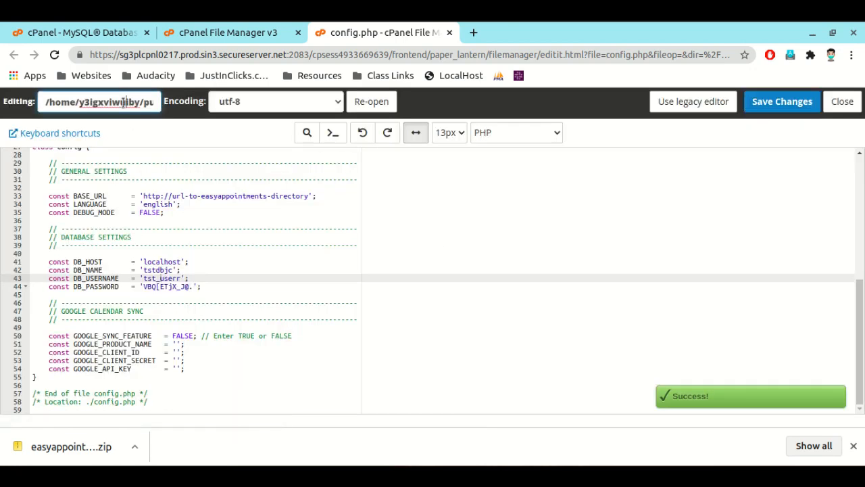
pyautogui.press('Right')
pyautogui.press('Right')
pyautogui.press('Right')
pyautogui.press('Right')
pyautogui.press('Right')
pyautogui.press('Right')
pyautogui.press('Right')
pyautogui.press('Right')
pyautogui.press('Right')
pyautogui.press('Right')
pyautogui.press('Right')
pyautogui.press('Right')
pyautogui.press('Right')
pyautogui.press('Right')
pyautogui.press('Right')
pyautogui.press('Right')
pyautogui.press('Right')
pyautogui.press('Right')
pyautogui.press('Right')
pyautogui.press('Right')
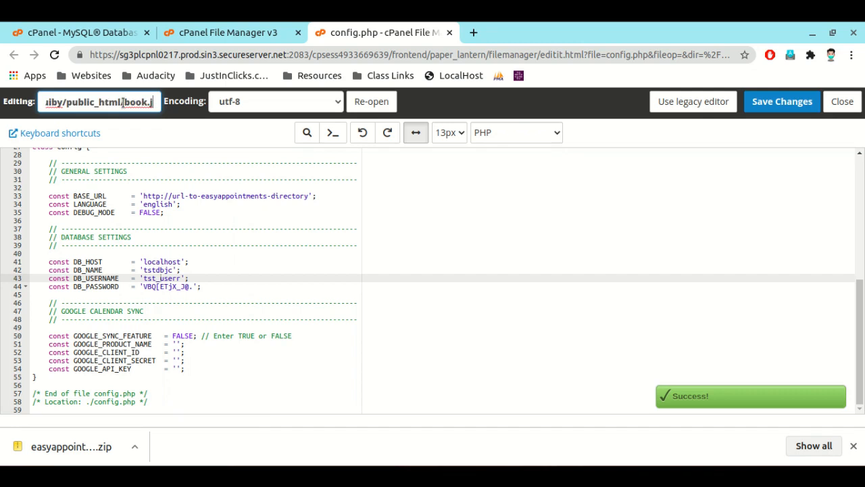
pyautogui.moveTo(125, 102); pyautogui.dragTo(157, 102)
pyautogui.rightClick(147, 103)
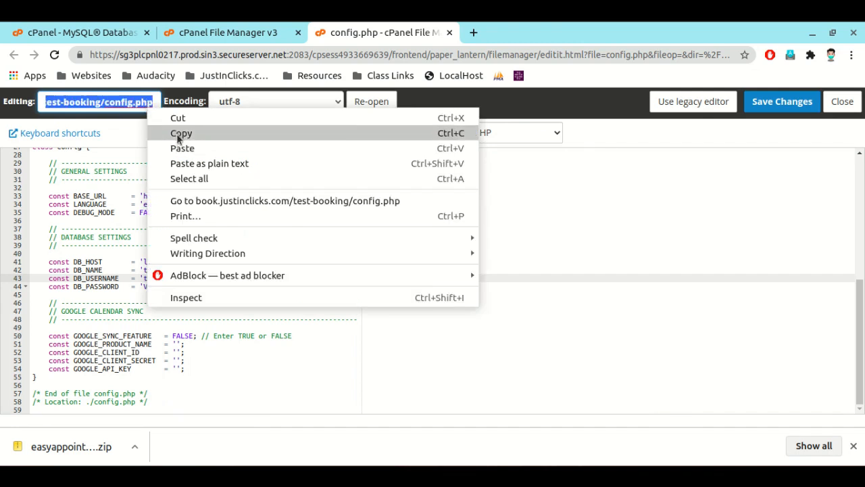
pyautogui.click(178, 132)
pyautogui.moveTo(143, 196); pyautogui.dragTo(311, 197)
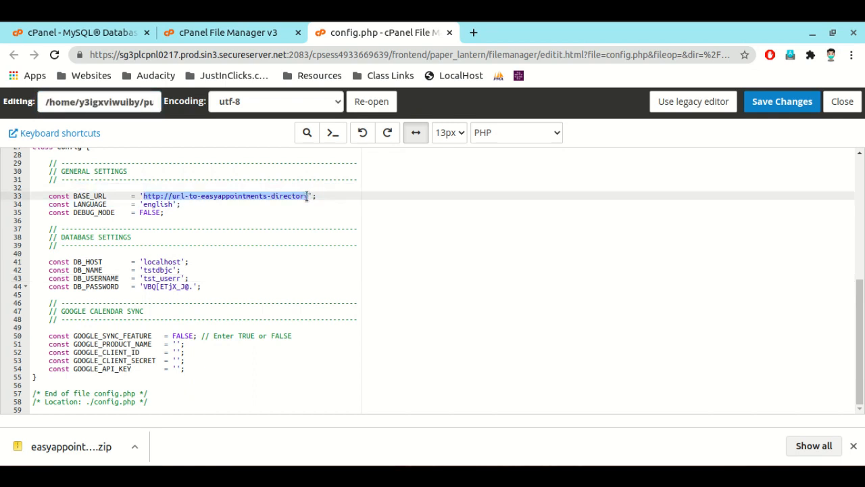
pyautogui.hotkey('ctrl', 'v')
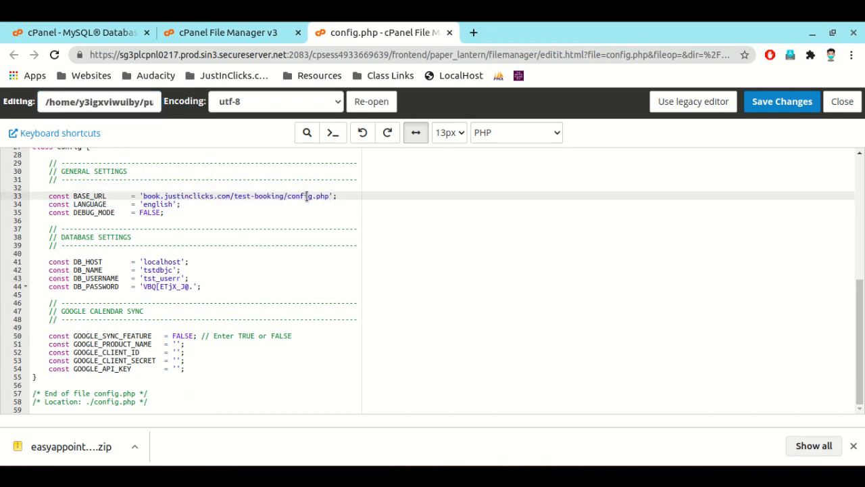
pyautogui.doubleClick(307, 196)
pyautogui.press('BackSpace')
pyautogui.write('https')
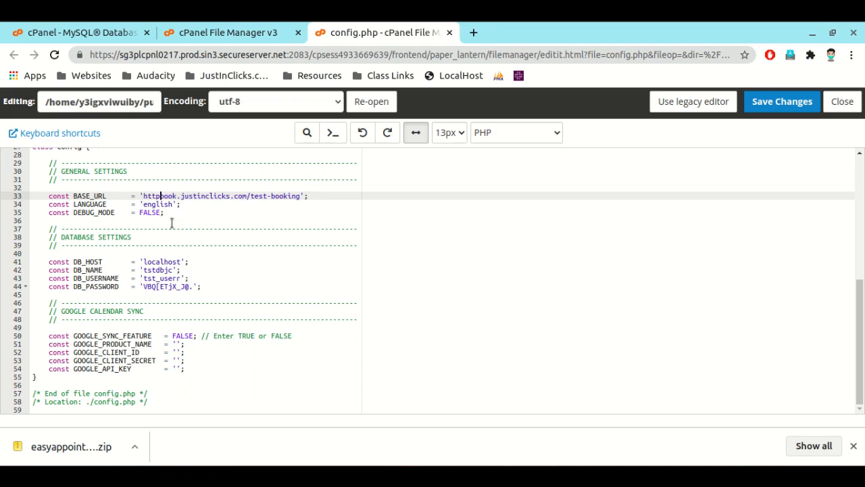
pyautogui.write('://')
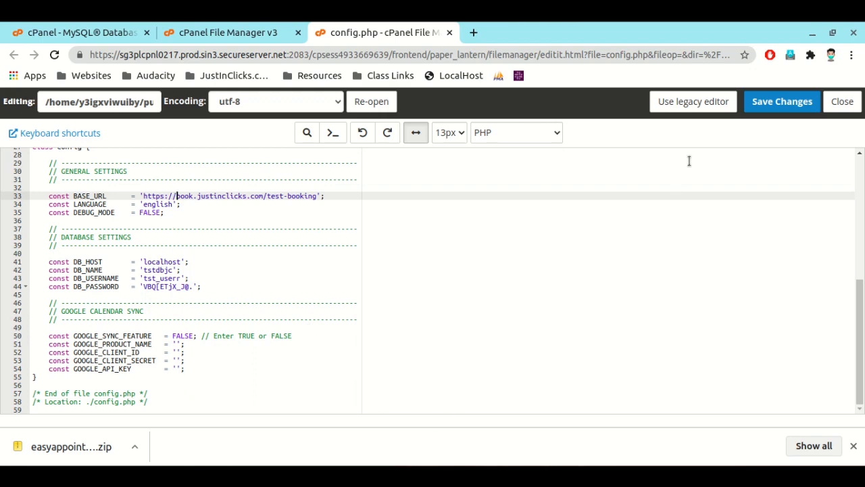
pyautogui.click(777, 102)
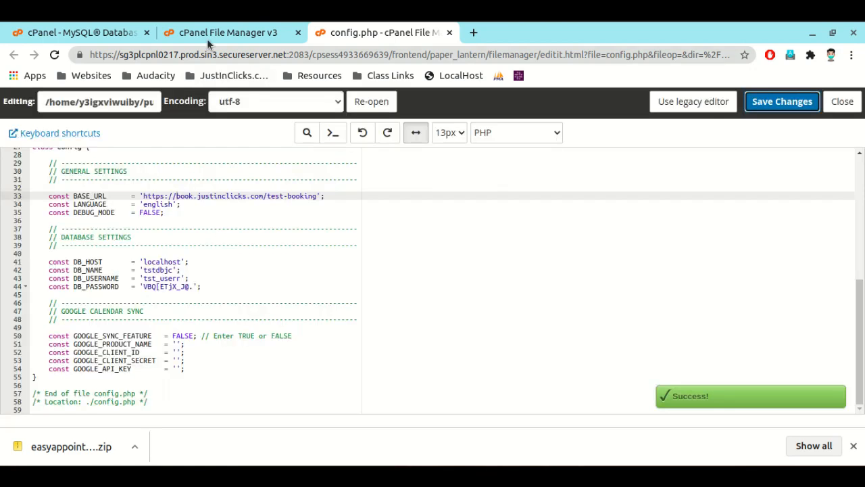
# Step: Return to the MySQL Databases page and add the user tst_userr to the database tstdbjc
pyautogui.click(116, 32)
pyautogui.click(436, 235)
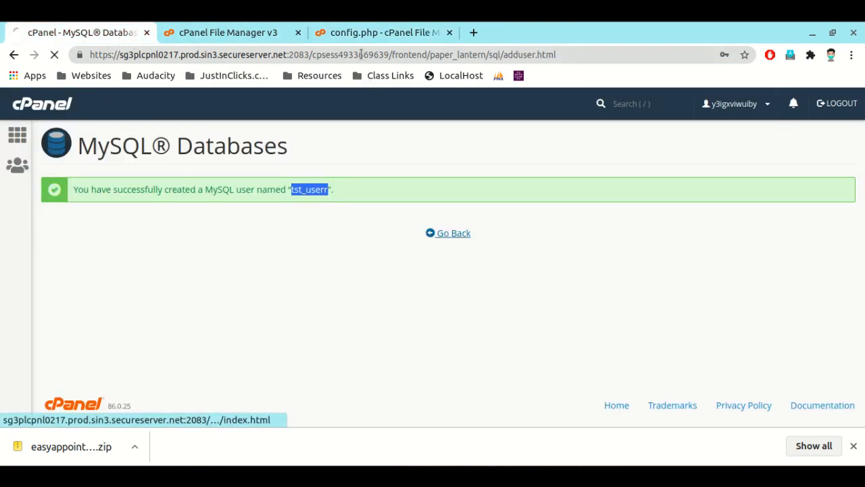
pyautogui.scroll(-3, 144, 296)
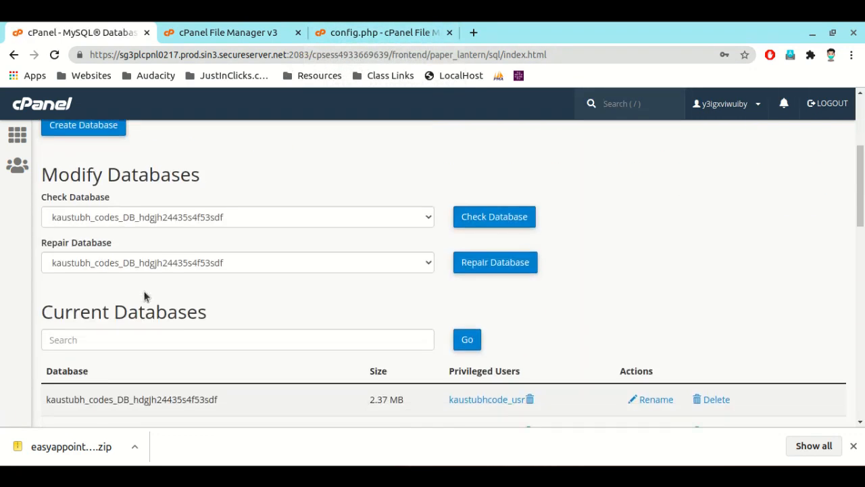
pyautogui.scroll(-11, 144, 297)
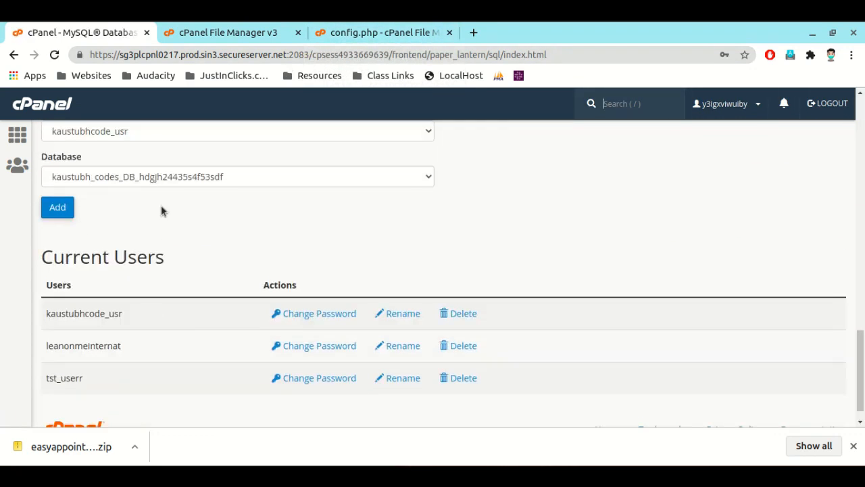
pyautogui.click(155, 132)
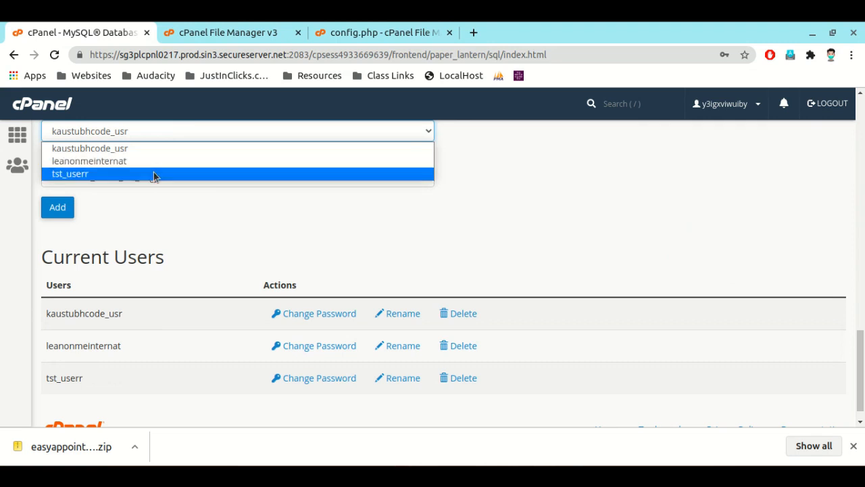
pyautogui.click(155, 174)
pyautogui.click(154, 177)
pyautogui.click(146, 224)
pyautogui.press('t')
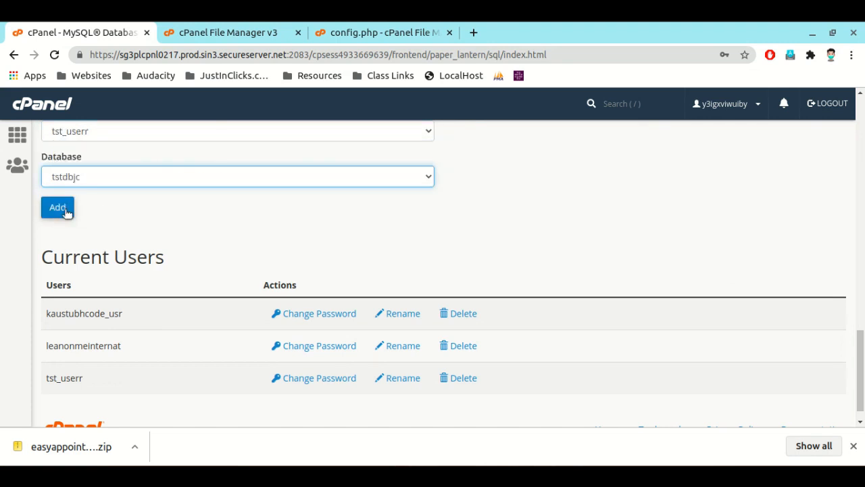
pyautogui.click(58, 206)
# Step: Copy the BASE_URL address from config.php and save the file again
pyautogui.click(379, 32)
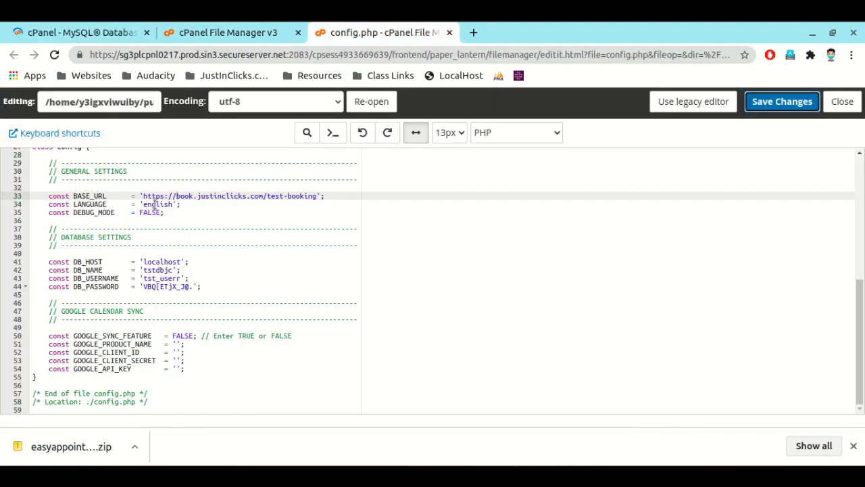
pyautogui.moveTo(142, 195); pyautogui.dragTo(317, 195)
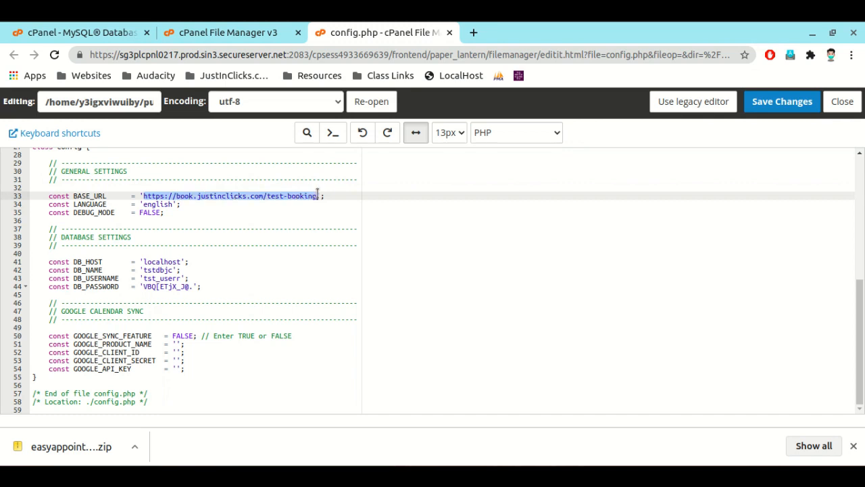
pyautogui.rightClick(317, 195)
pyautogui.click(348, 218)
pyautogui.click(782, 102)
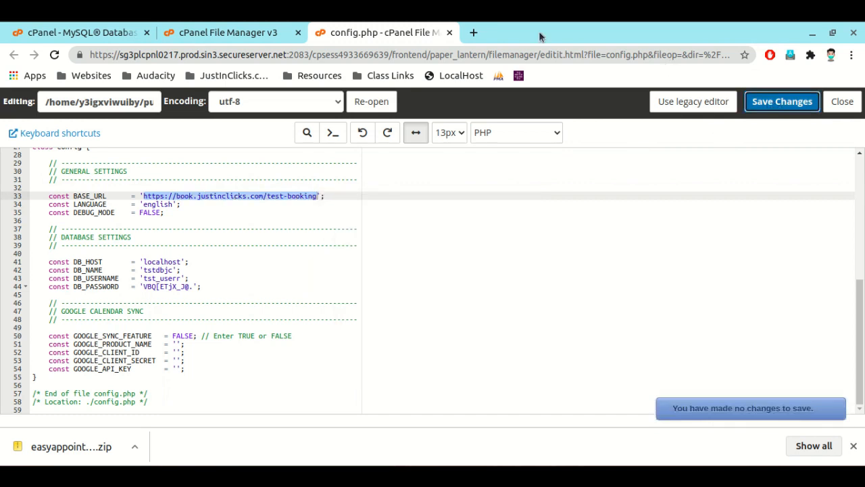
# Step: Open the copied test-booking address in a new browser tab and close the config.php editor
pyautogui.click(473, 33)
pyautogui.rightClick(464, 47)
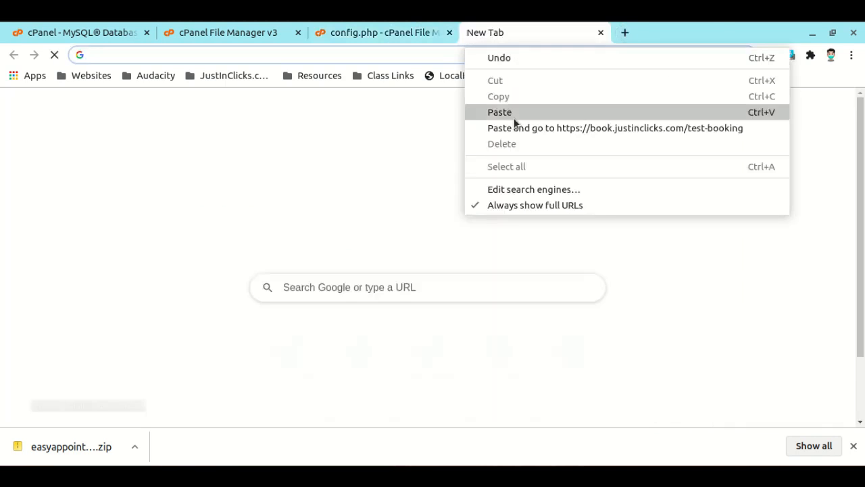
pyautogui.click(515, 128)
pyautogui.click(450, 32)
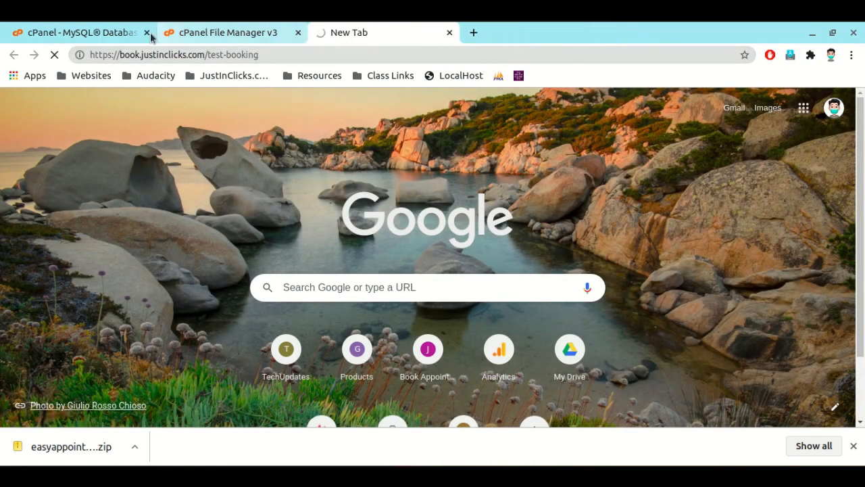
pyautogui.click(74, 32)
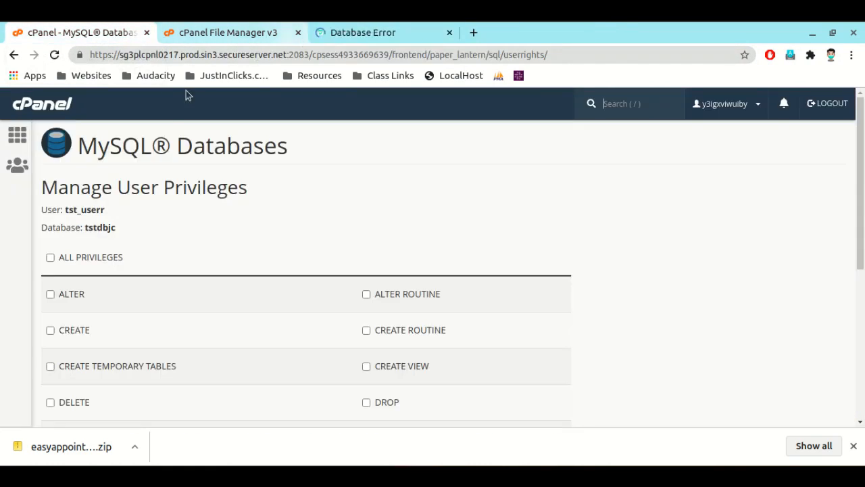
pyautogui.click(356, 35)
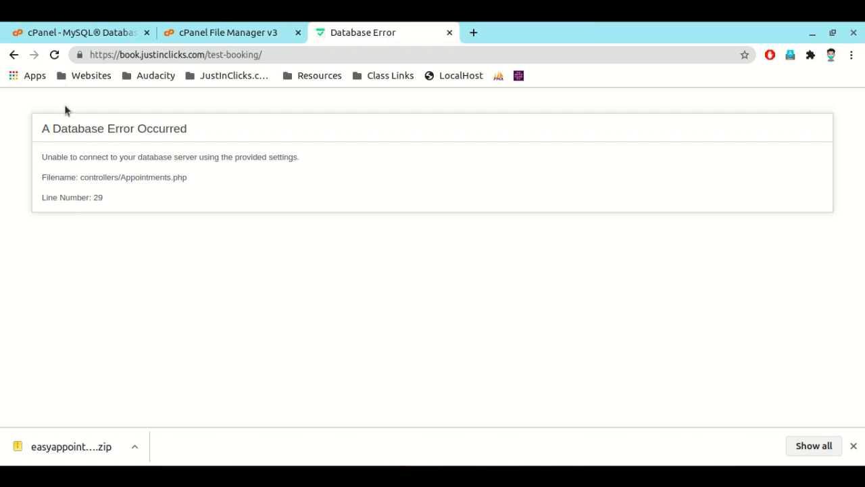
# Step: Grant tst_userr all privileges on the tstdbjc database and apply the changes
pyautogui.hotkey('ctrl', '1')
pyautogui.click(51, 259)
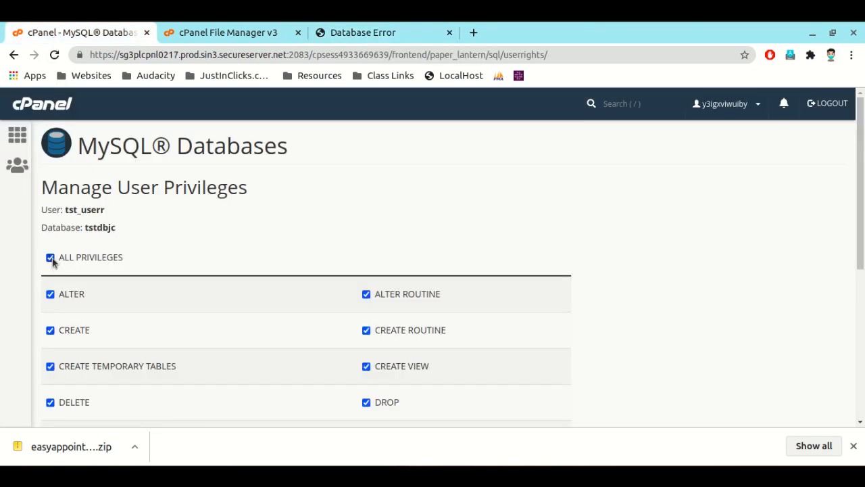
pyautogui.scroll(-8, 87, 263)
pyautogui.click(92, 336)
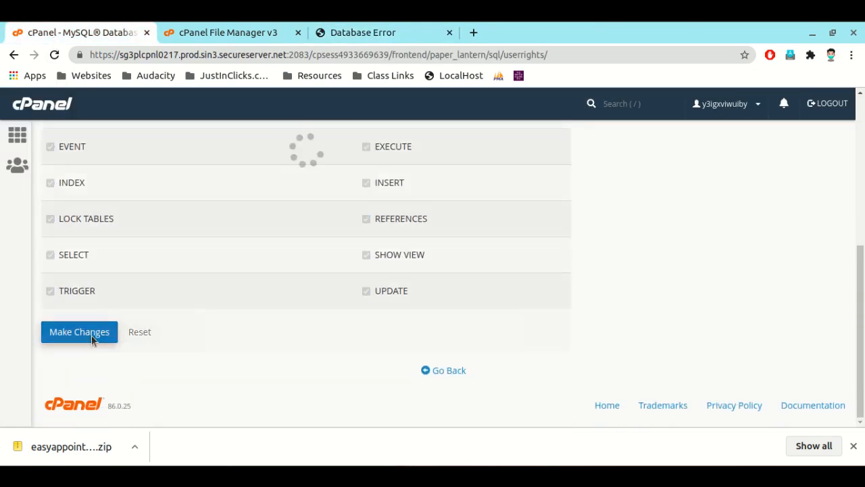
pyautogui.click(854, 446)
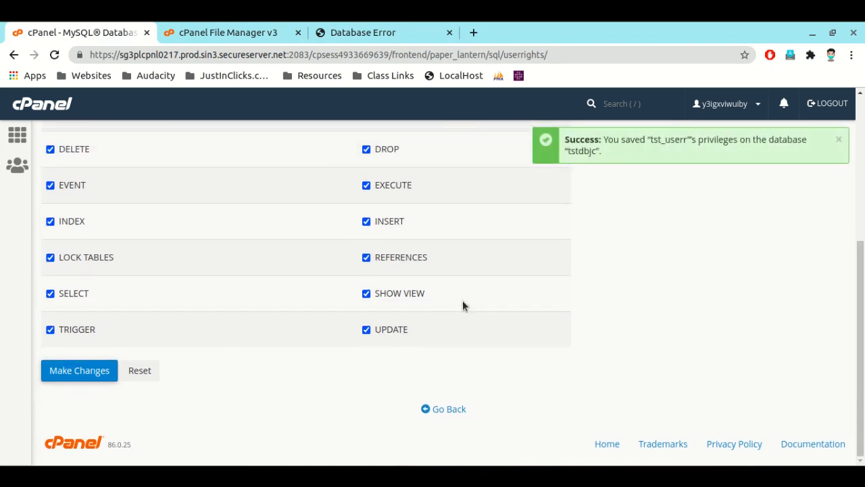
pyautogui.scroll(6, 446, 297)
# Step: Reload the test-booking site to reach the Easy!Appointments installation form
pyautogui.hotkey('ctrl', '3')
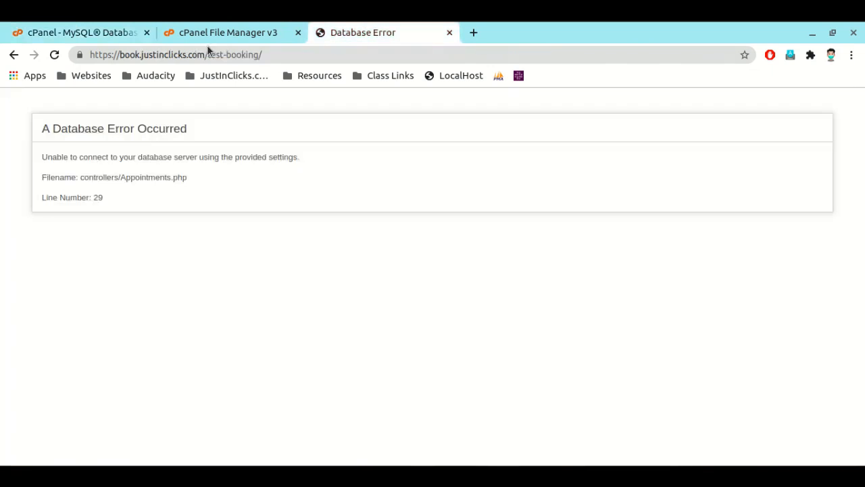
pyautogui.click(55, 54)
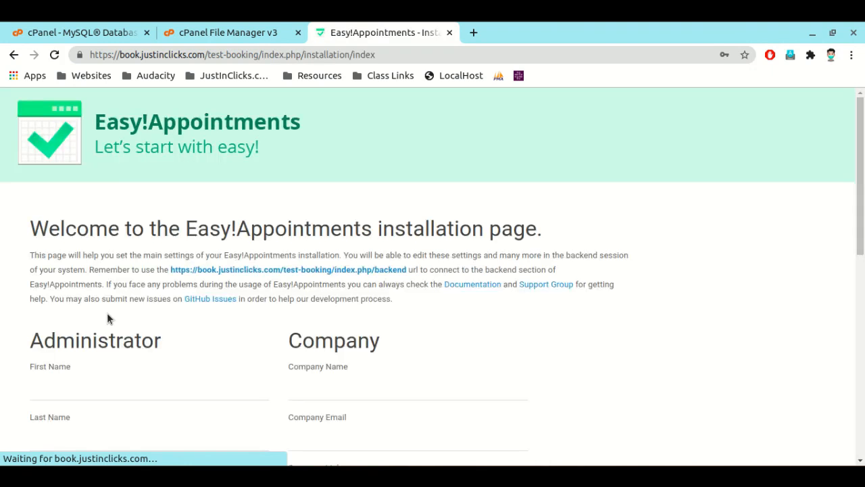
pyautogui.scroll(-3, 33, 199)
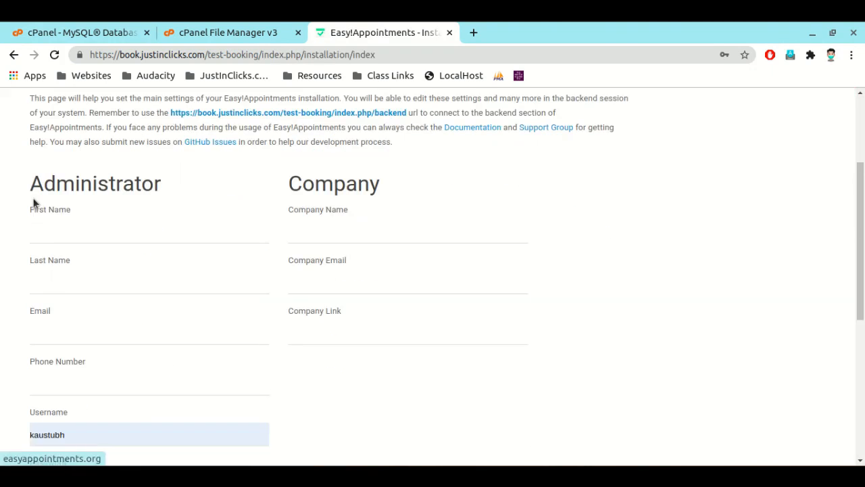
# Step: Fill in the administrator's first name as 'Name', the last name as 'Last Name', and enter the email and phone number
pyautogui.click(50, 215)
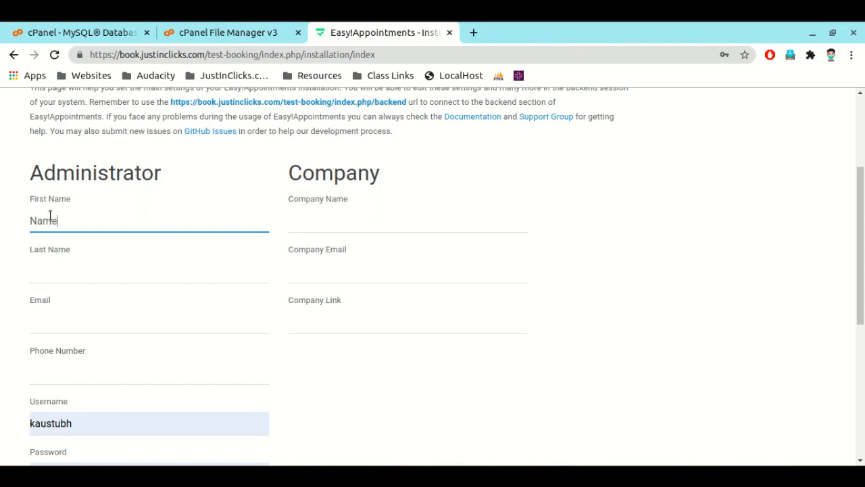
pyautogui.write('Name')
pyautogui.press('Tab')
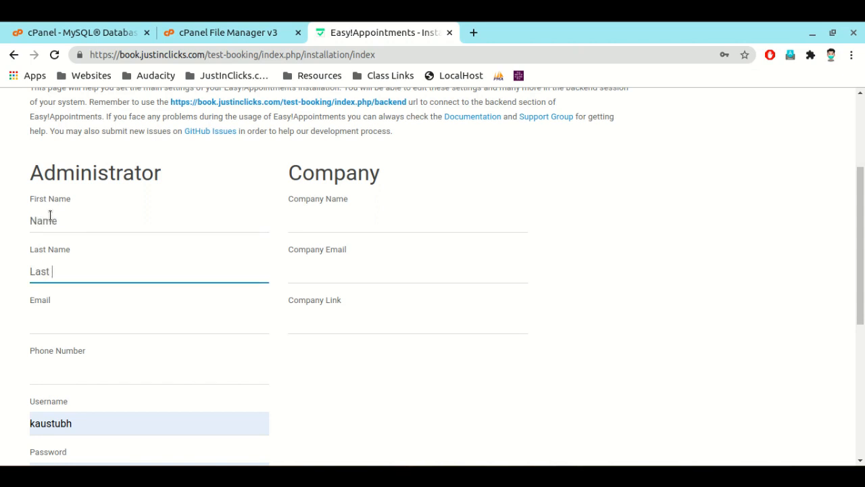
pyautogui.write('Last Name')
pyautogui.press('Tab')
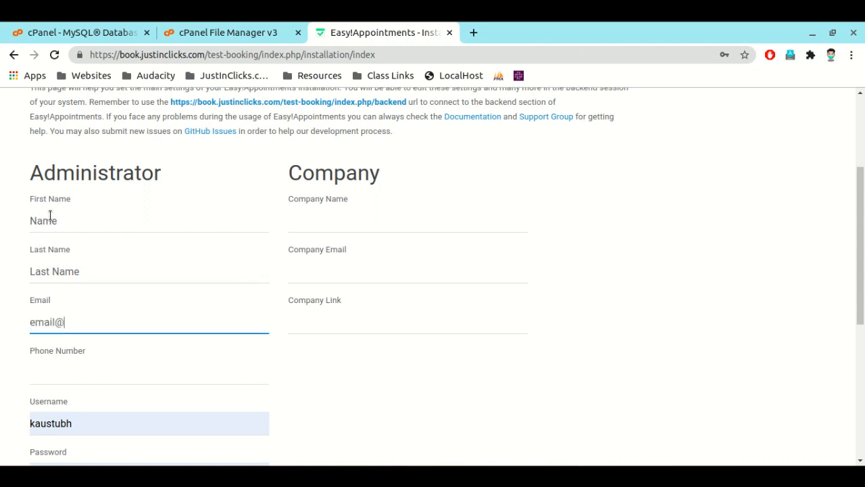
pyautogui.press('Tab')
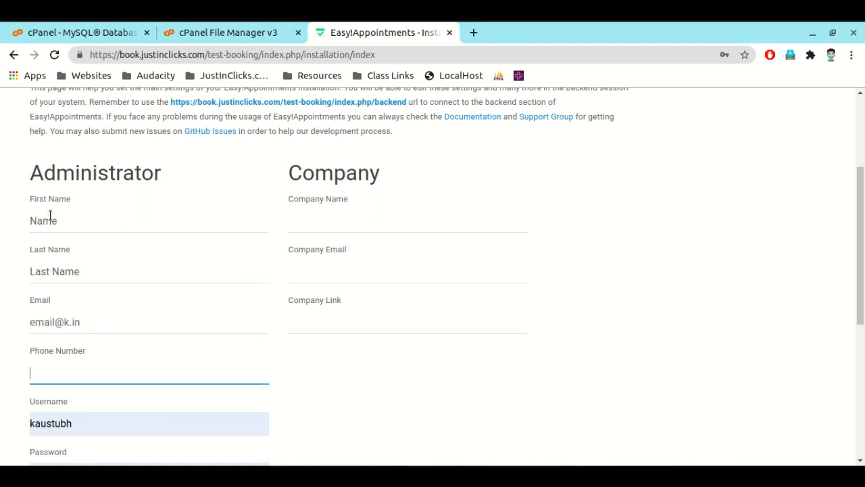
pyautogui.write('9876543210')
# Step: Set the administrator's username to 'username' and enter the account password in both password fields
pyautogui.press('Tab')
pyautogui.press('Tab')
pyautogui.press('Tab')
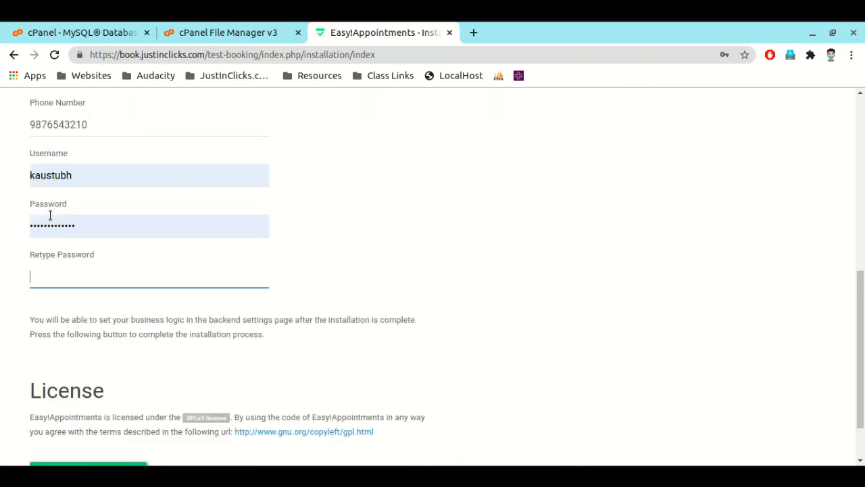
pyautogui.scroll(-1, 50, 215)
pyautogui.click(53, 143)
pyautogui.doubleClick(54, 144)
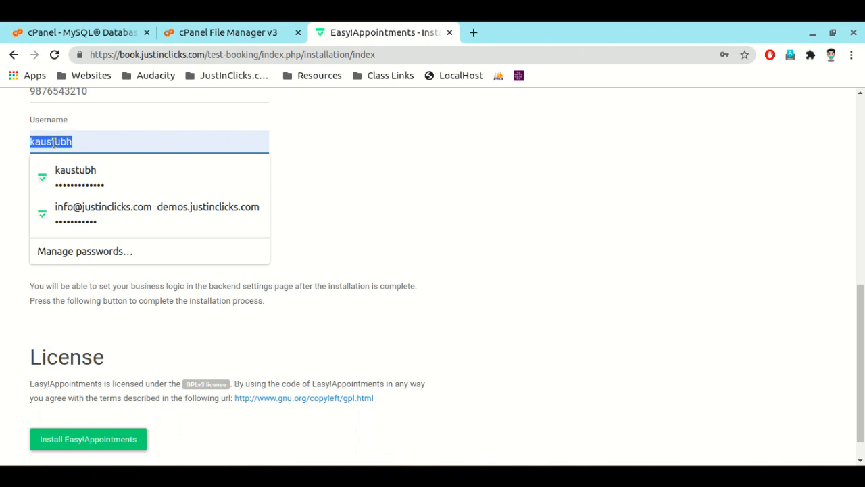
pyautogui.write('userna')
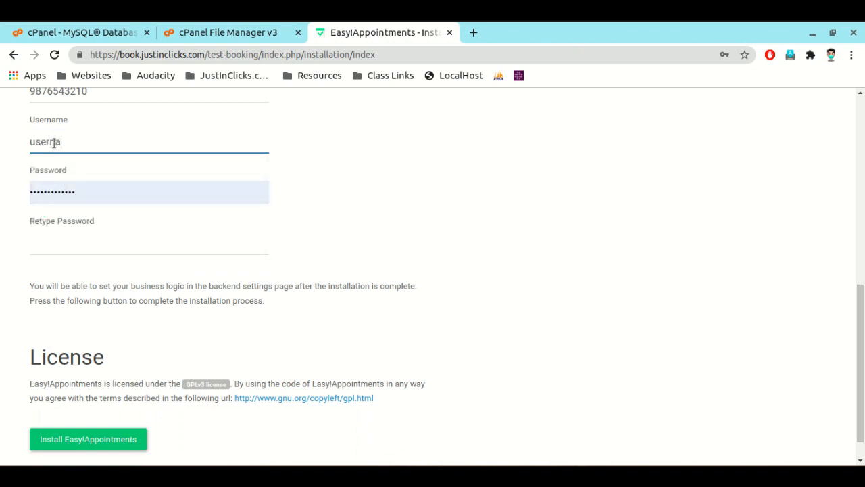
pyautogui.write('me')
pyautogui.press('Tab')
pyautogui.write('pa')
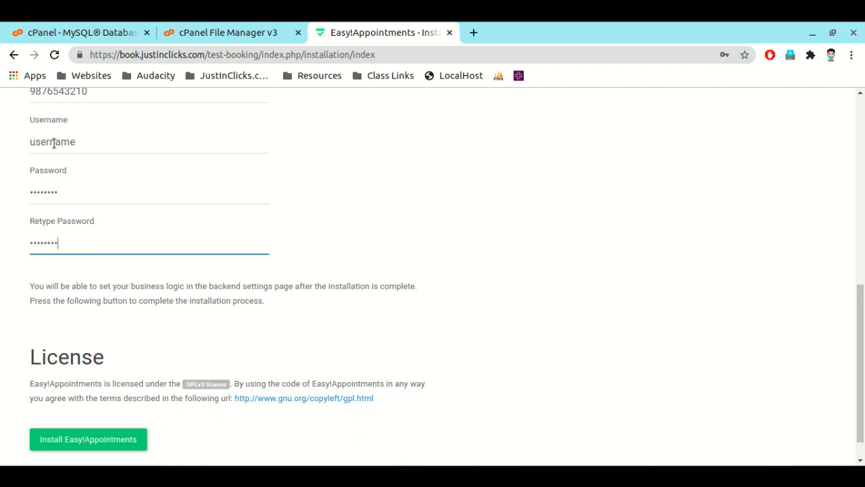
pyautogui.scroll(5, 53, 143)
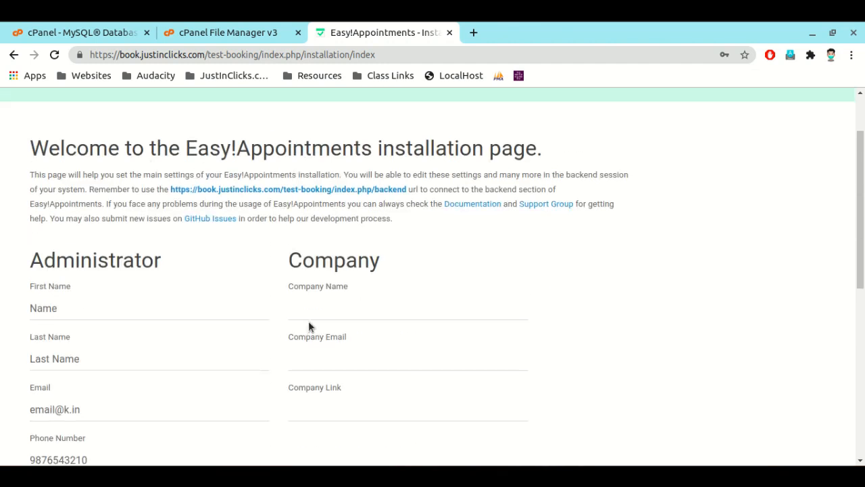
pyautogui.click(305, 311)
pyautogui.write('Your ')
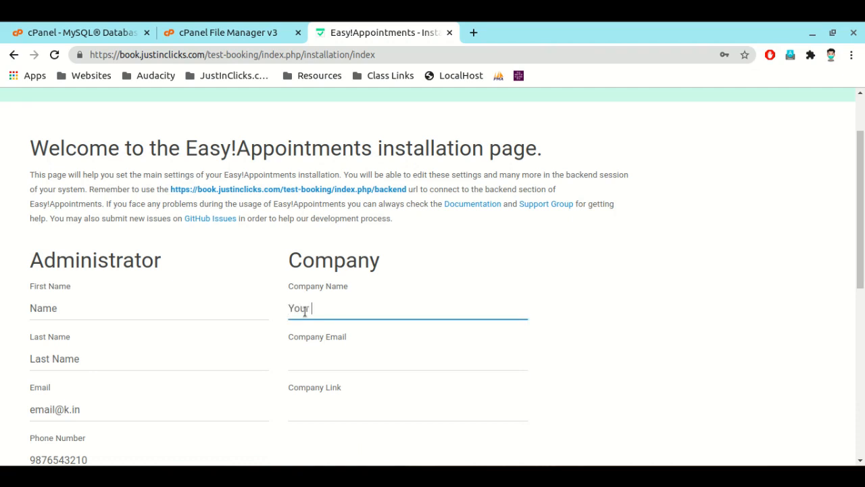
pyautogui.write('COm')
pyautogui.write('pany Name')
pyautogui.press('Tab')
pyautogui.write('admi')
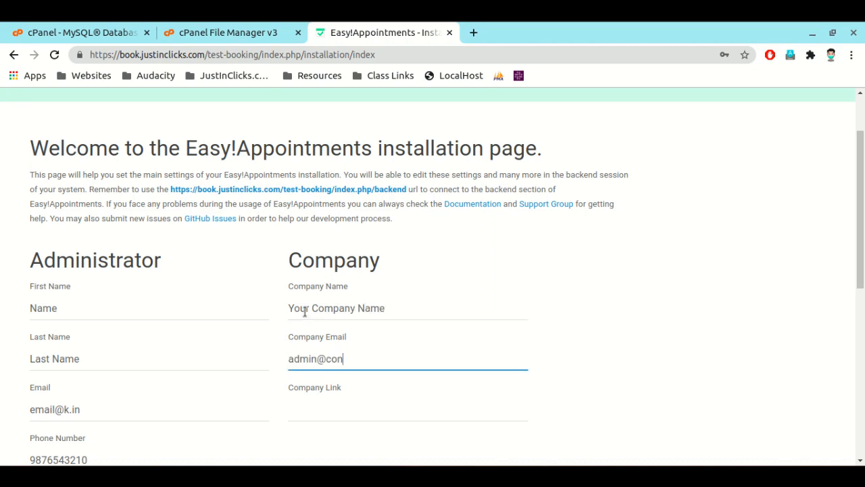
pyautogui.write('n@example.com')
pyautogui.press('Tab')
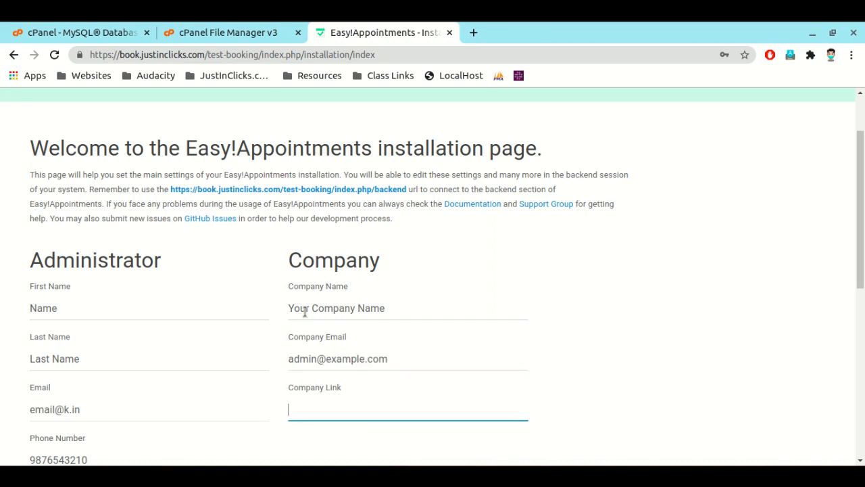
pyautogui.write('www.example.com')
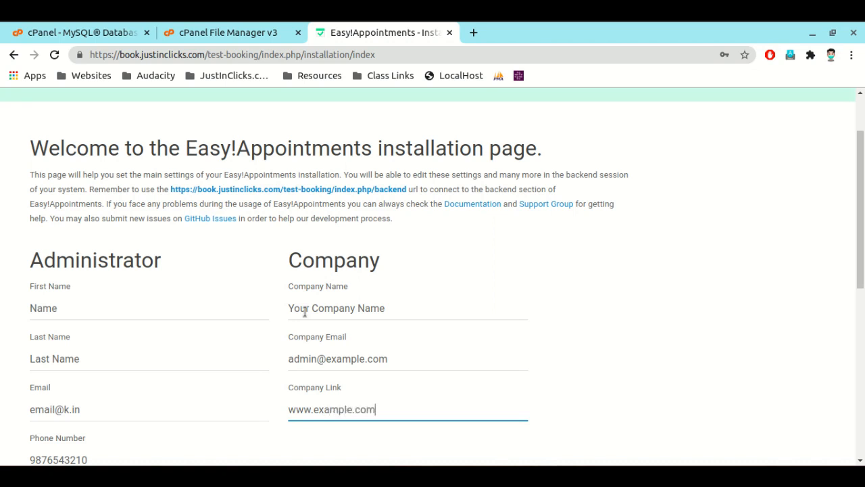
# Step: Install Easy!Appointments with the entered details, decline saving the password in the browser, and dismiss the password warning
pyautogui.scroll(-5, 176, 388)
pyautogui.scroll(-1, 136, 402)
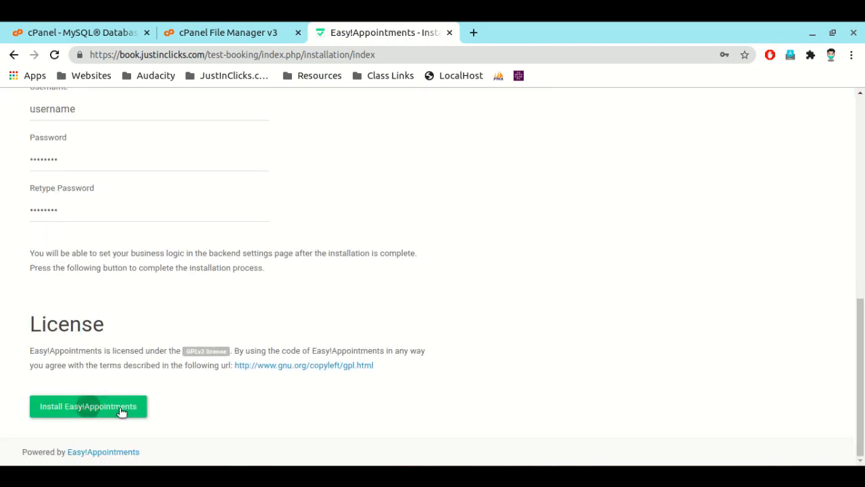
pyautogui.click(121, 407)
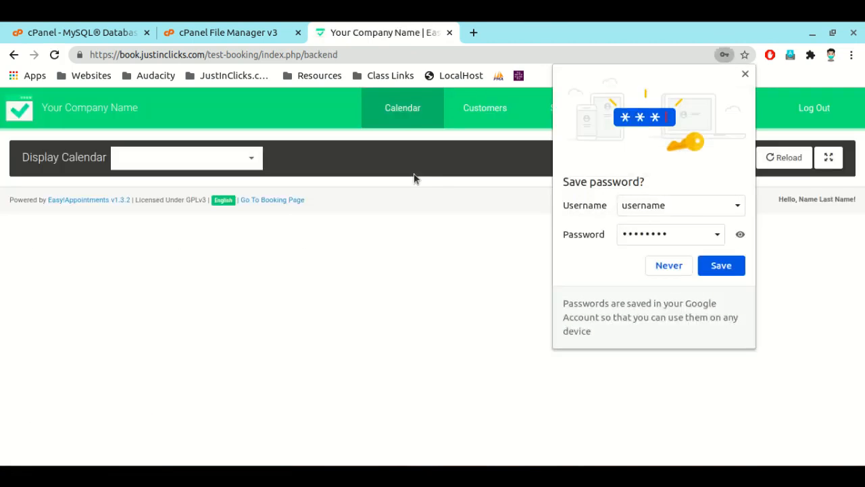
pyautogui.click(662, 265)
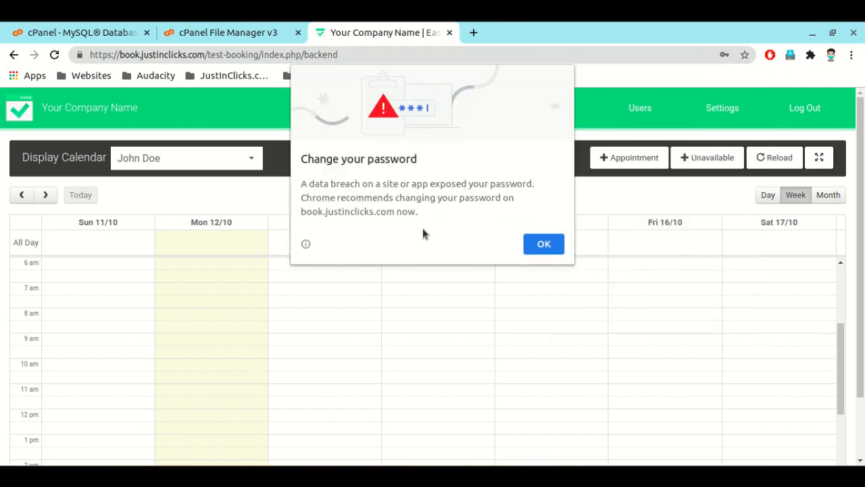
pyautogui.click(553, 246)
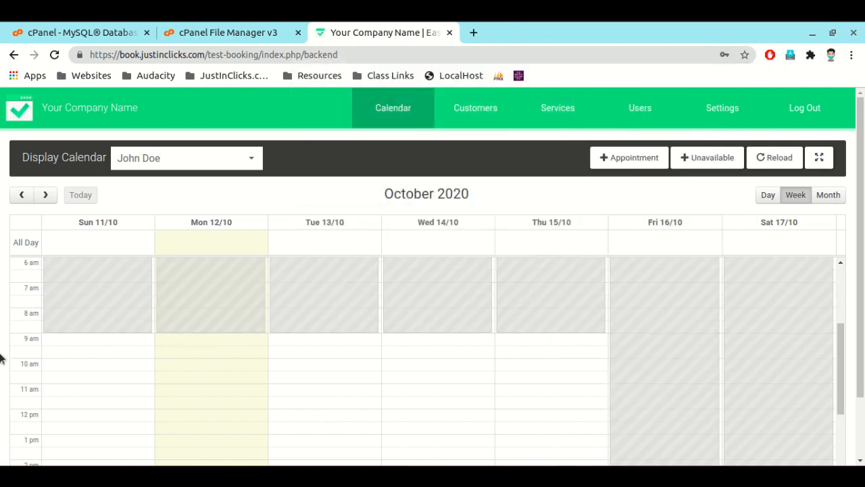
# Step: Go to the public booking page and proceed with Test Service and the default provider
pyautogui.scroll(-4, 163, 406)
pyautogui.scroll(-2, 165, 409)
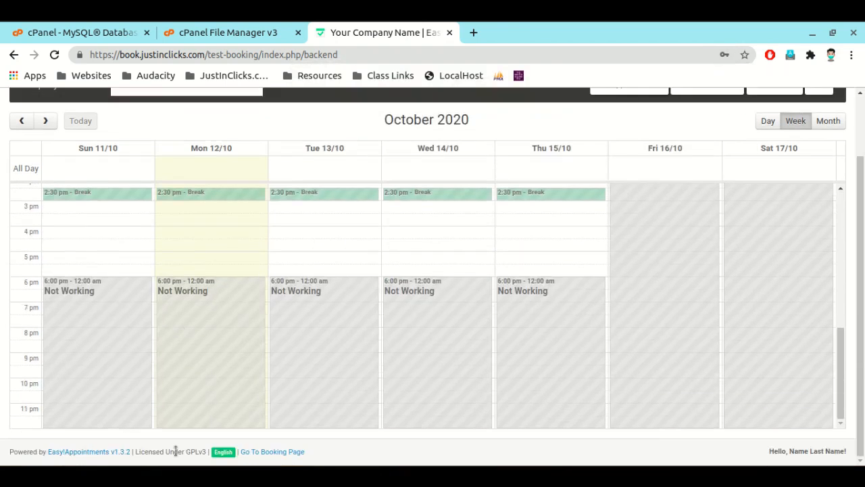
pyautogui.click(264, 452)
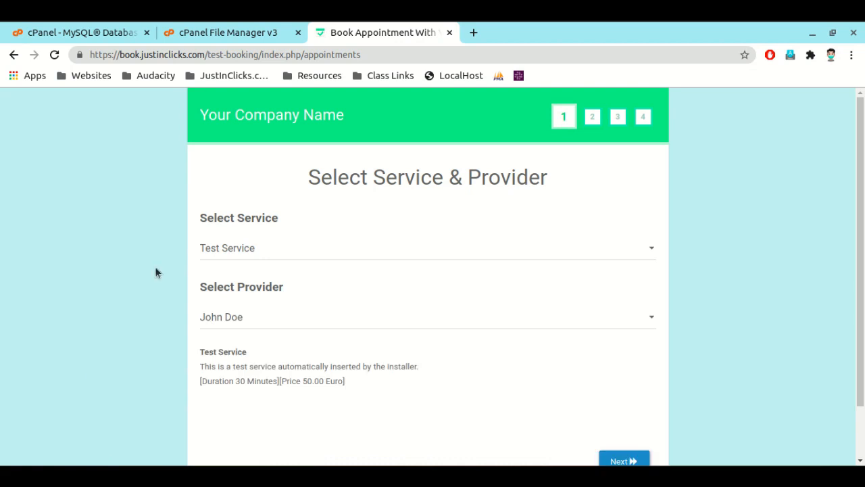
pyautogui.click(230, 250)
pyautogui.click(230, 248)
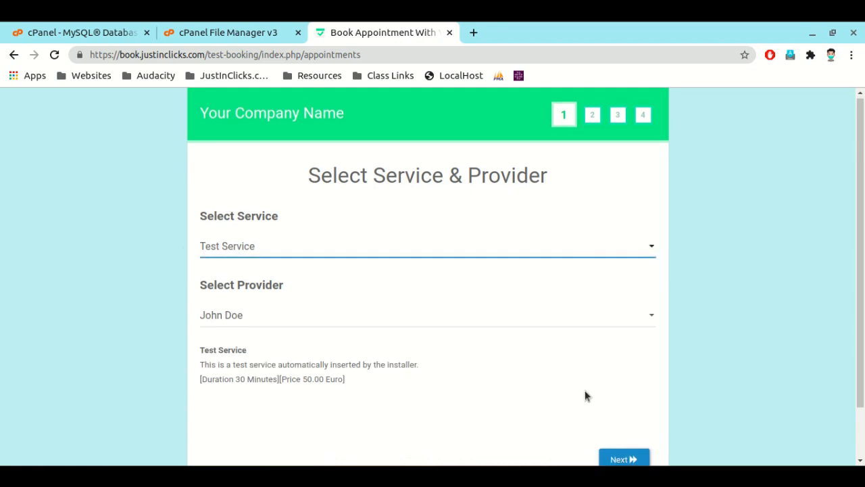
pyautogui.scroll(-2, 601, 390)
pyautogui.click(624, 400)
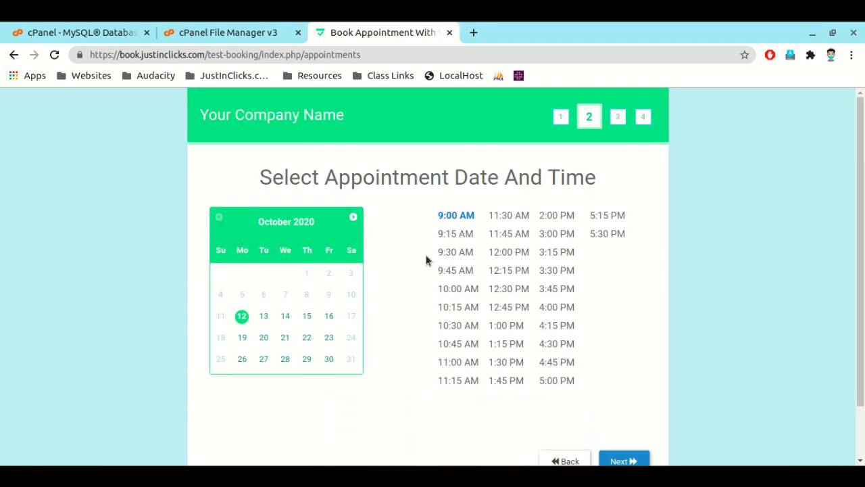
# Step: Book the 12/10/2020 9:00 AM slot with the customer's first name, last name, email and phone number, and confirm the appointment
pyautogui.scroll(-1, 612, 408)
pyautogui.click(305, 241)
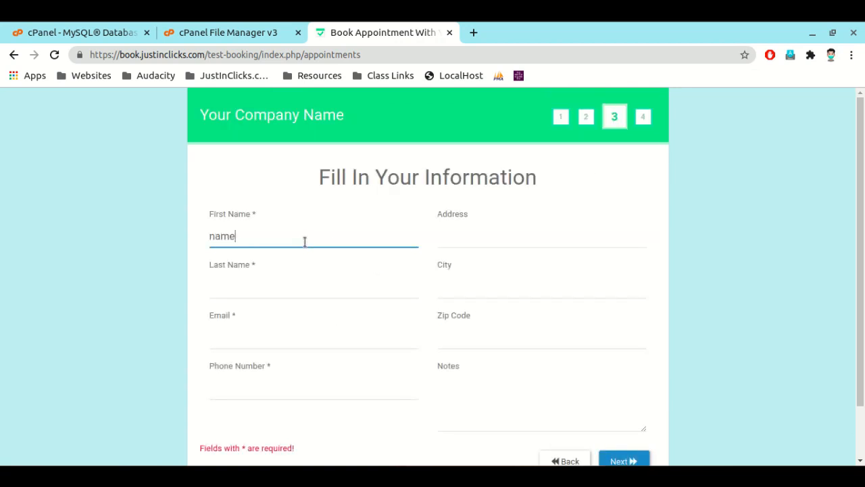
pyautogui.press('Tab')
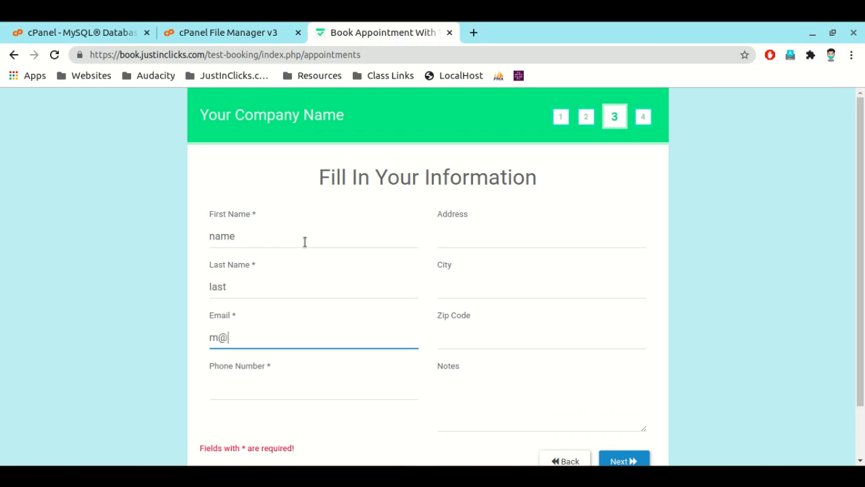
pyautogui.press('Tab')
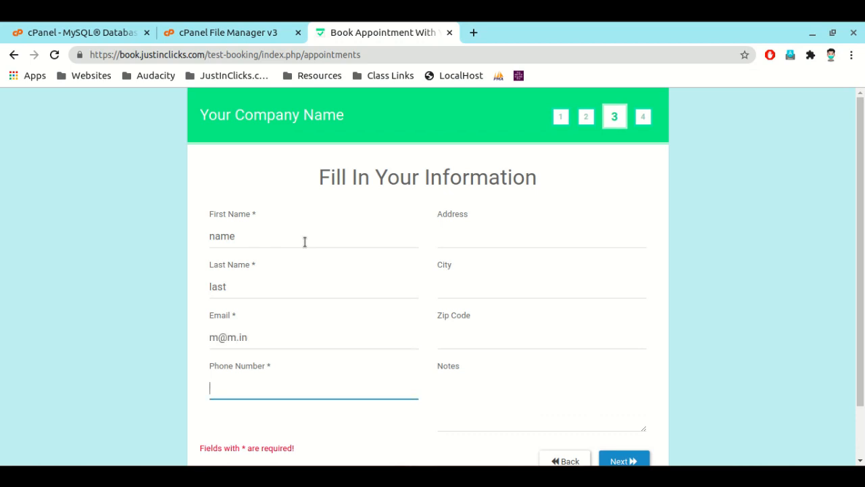
pyautogui.write('898989898989')
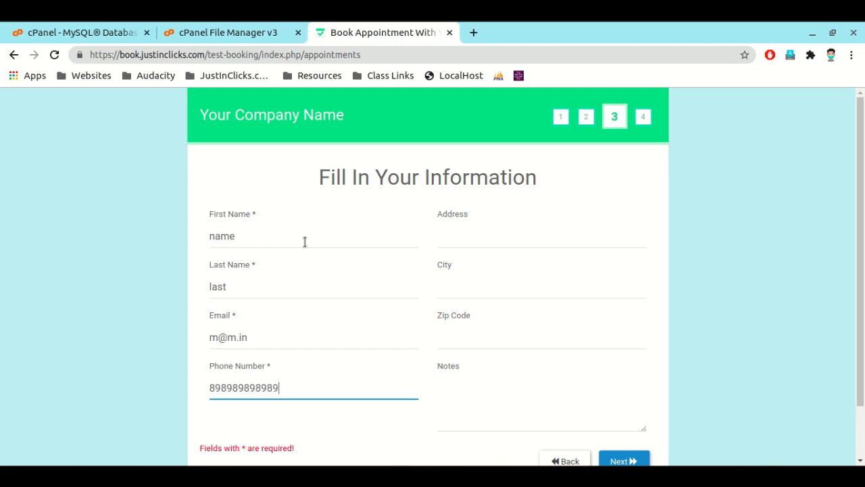
pyautogui.press('Tab')
pyautogui.press('Tab')
pyautogui.press('Tab')
pyautogui.press('Tab')
pyautogui.press('Tab')
pyautogui.press('Tab')
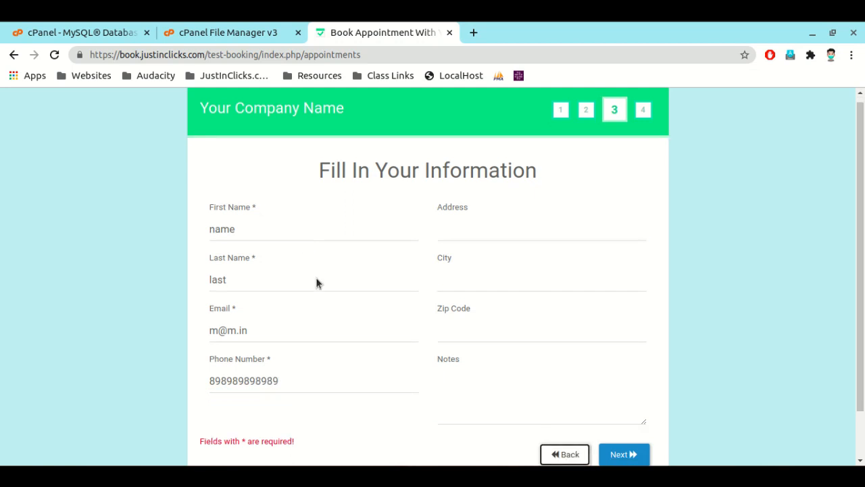
pyautogui.click(645, 421)
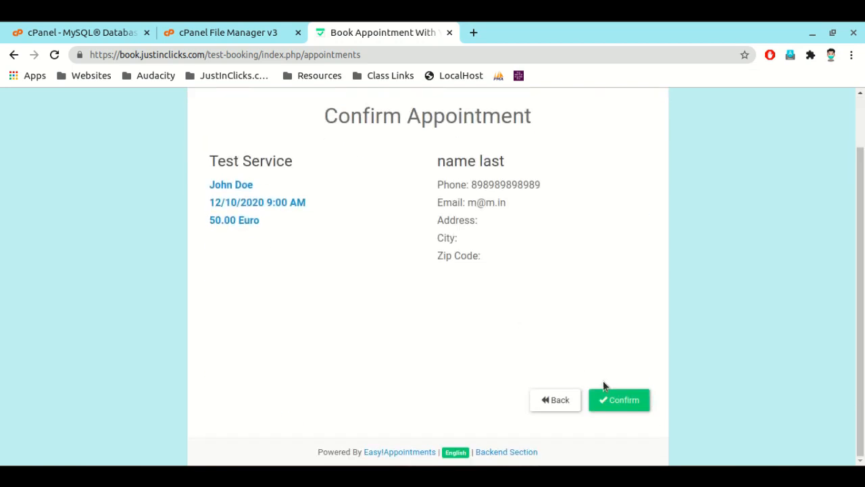
pyautogui.scroll(1, 273, 191)
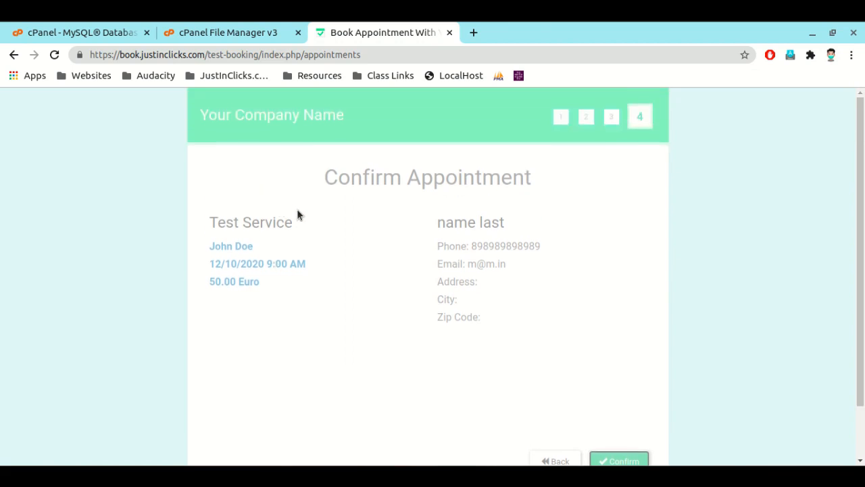
pyautogui.press('Return')
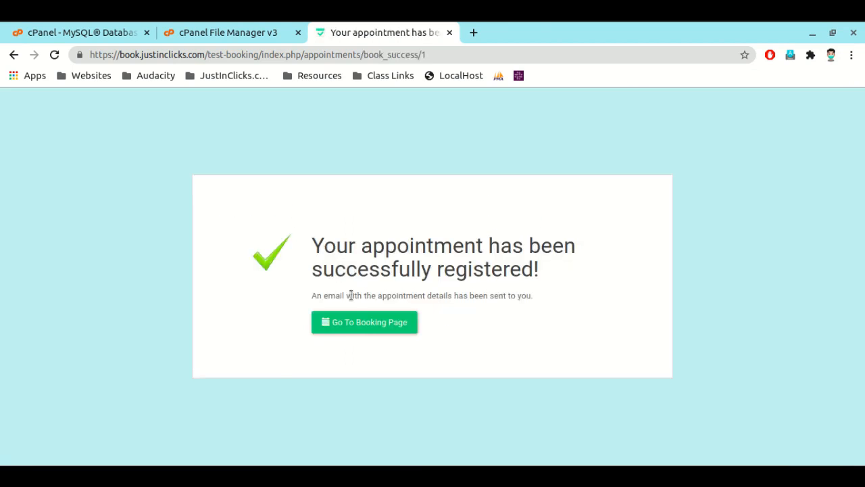
# Step: Return through the booking page to the backend section and inspect the Monday 12/10 entries around 9 am in the calendar
pyautogui.click(342, 323)
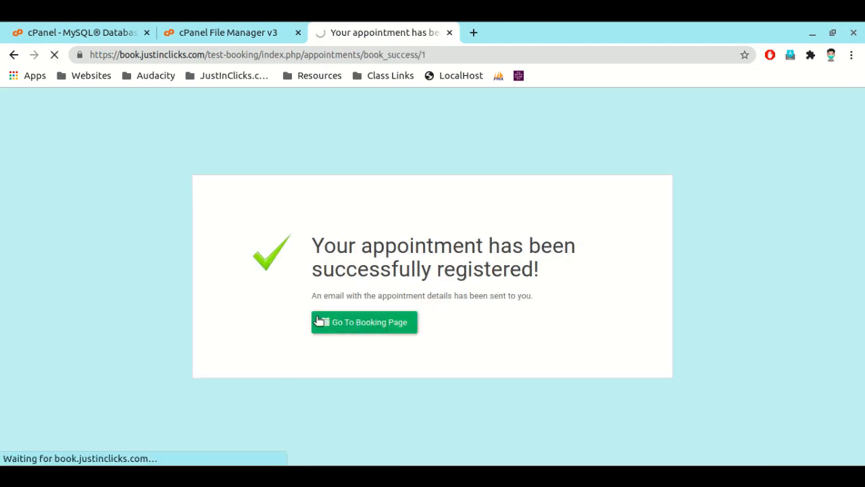
pyautogui.scroll(-1, 319, 321)
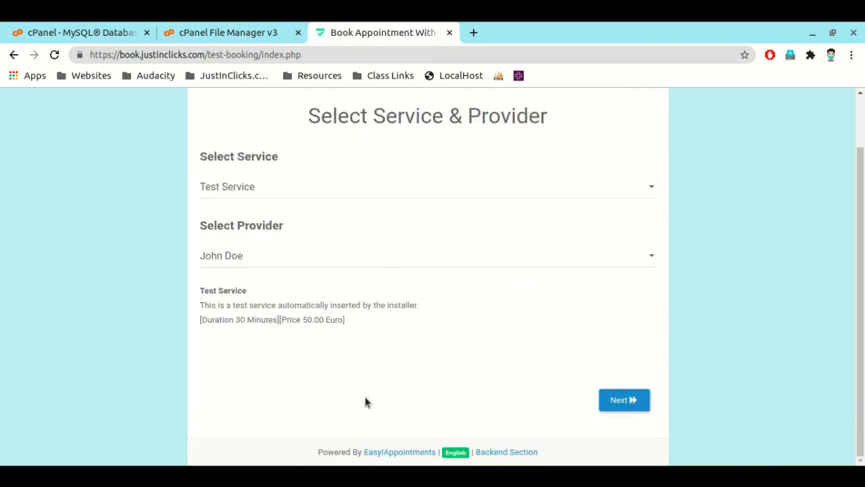
pyautogui.click(508, 451)
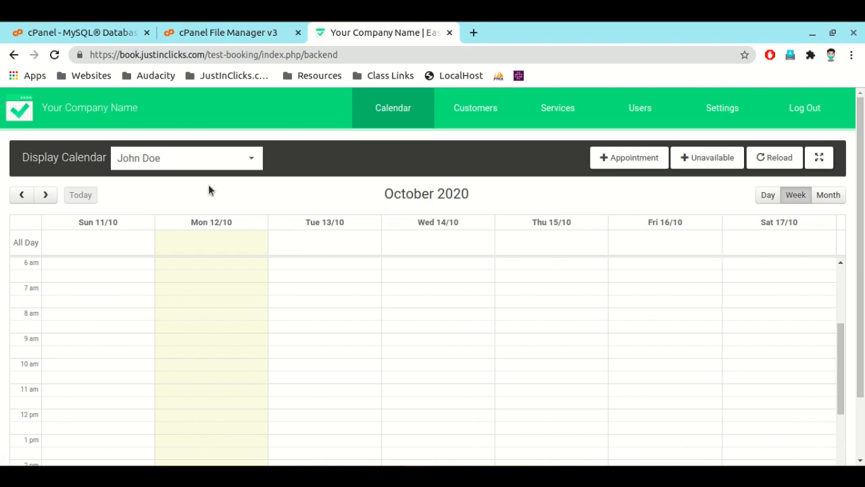
pyautogui.scroll(-1, 186, 256)
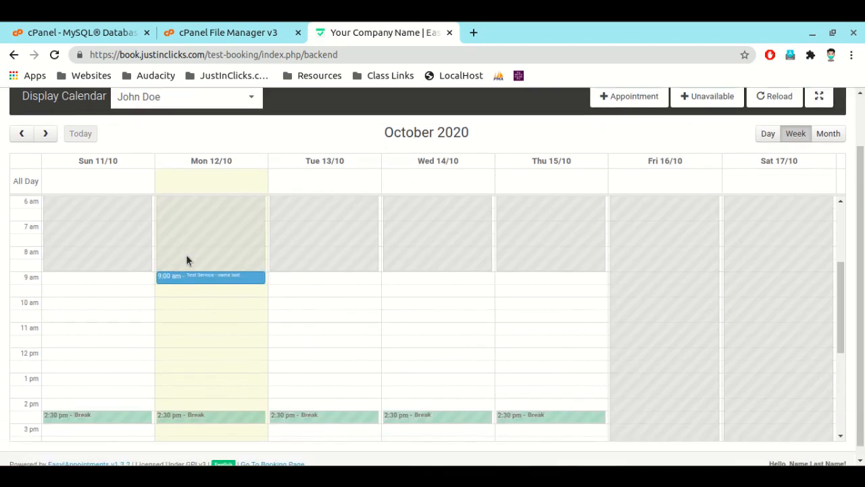
pyautogui.click(198, 266)
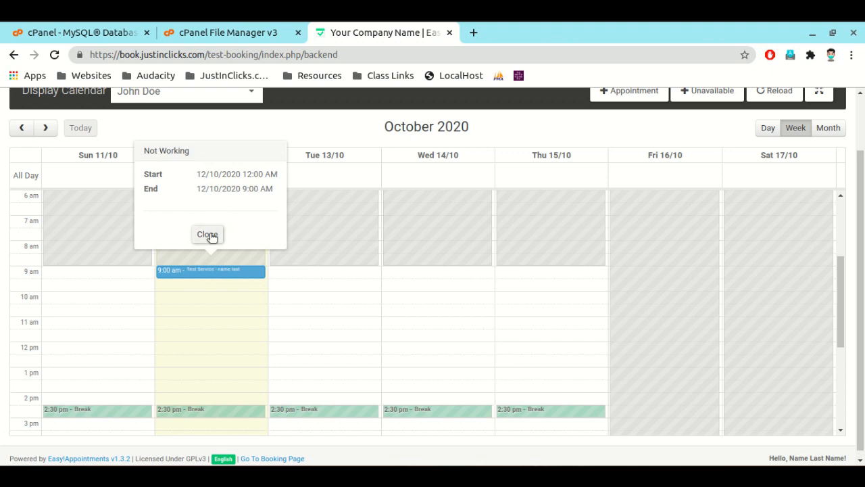
pyautogui.scroll(3, 415, 323)
pyautogui.scroll(1, 475, 142)
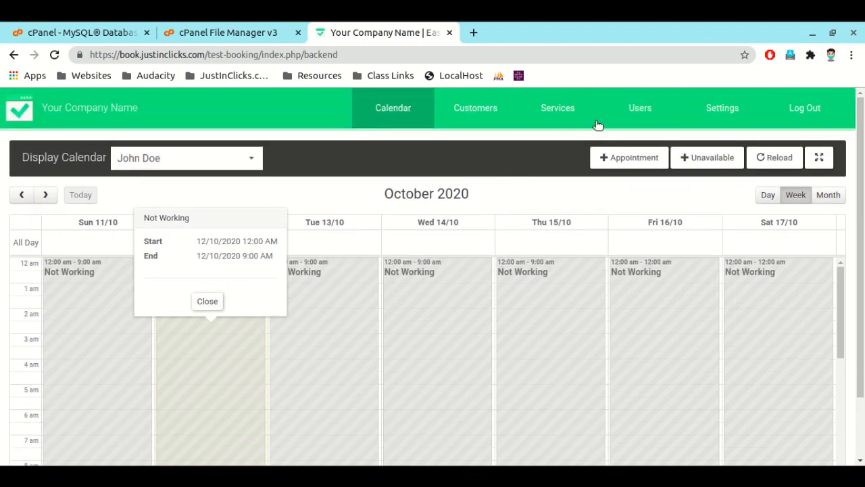
# Step: Exclude Sunday from the company's working plan in the Business Logic settings and save the change
pyautogui.click(715, 111)
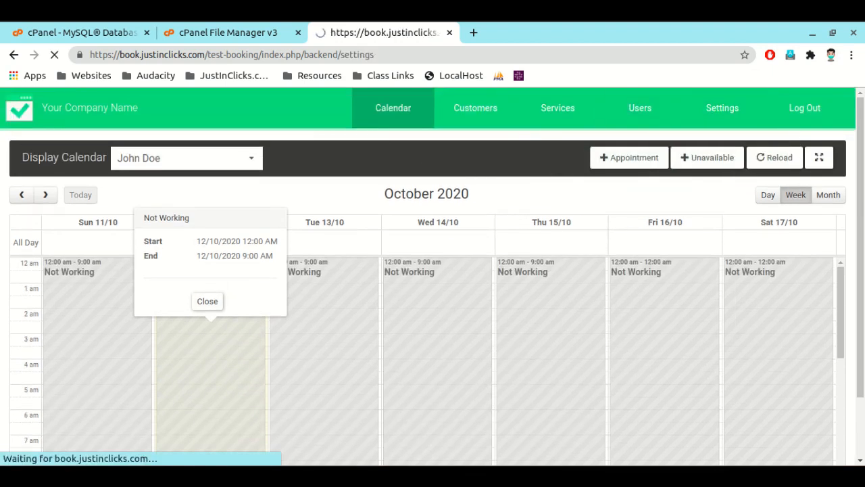
pyautogui.scroll(-1, 91, 253)
pyautogui.scroll(-2, 119, 290)
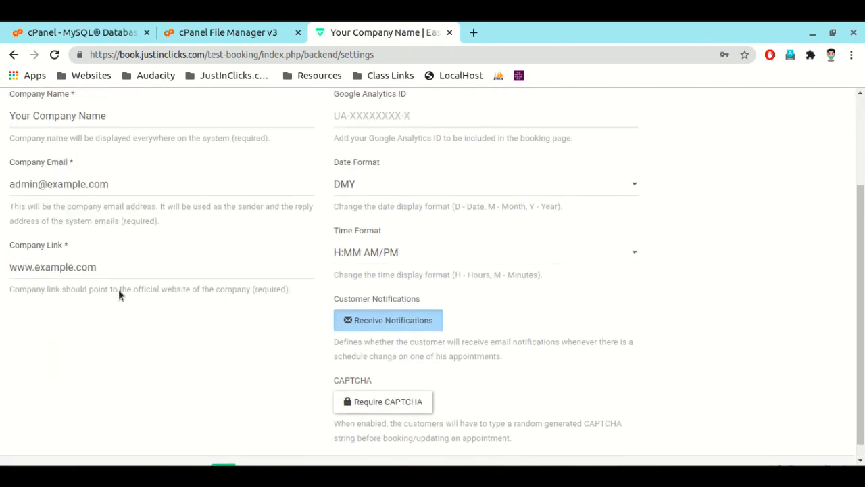
pyautogui.scroll(3, 109, 203)
pyautogui.click(98, 156)
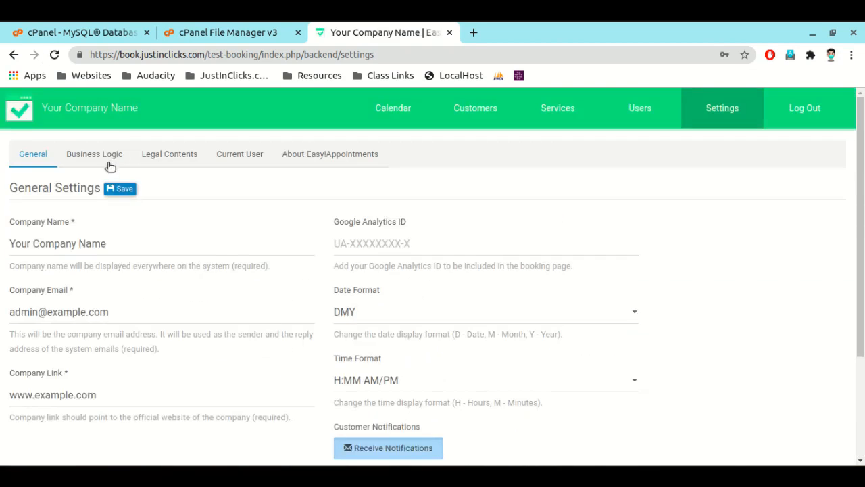
pyautogui.scroll(-5, 135, 263)
pyautogui.scroll(5, 136, 266)
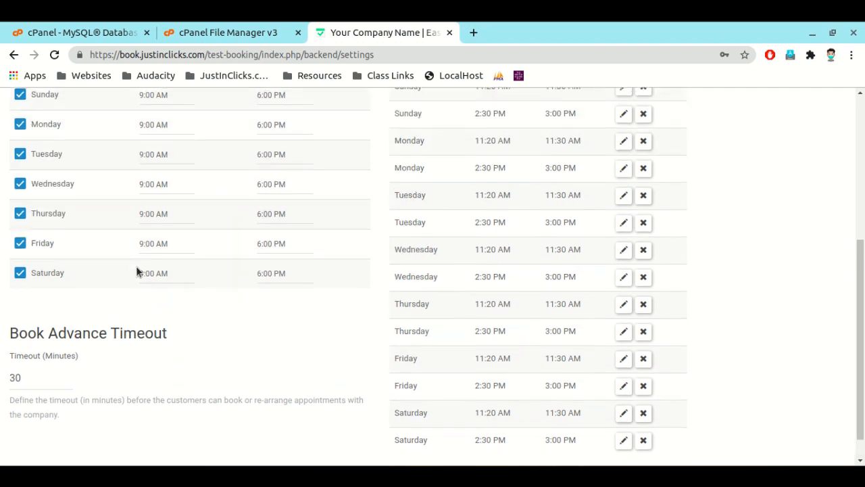
pyautogui.click(21, 332)
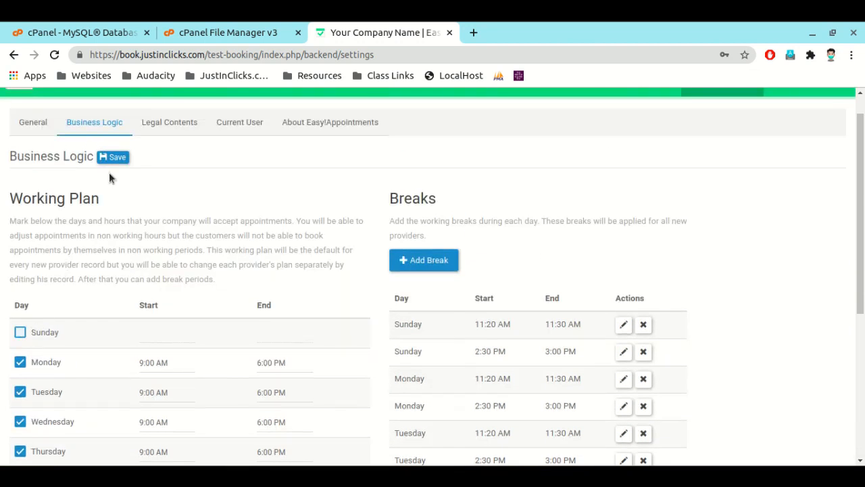
pyautogui.click(114, 157)
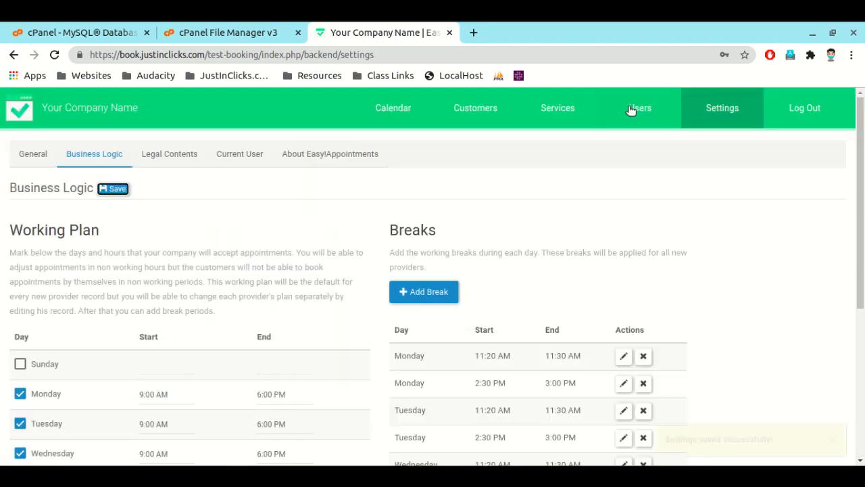
# Step: Change the existing provider's first name to Your and last name to Name in the user records, and save the provider
pyautogui.click(668, 106)
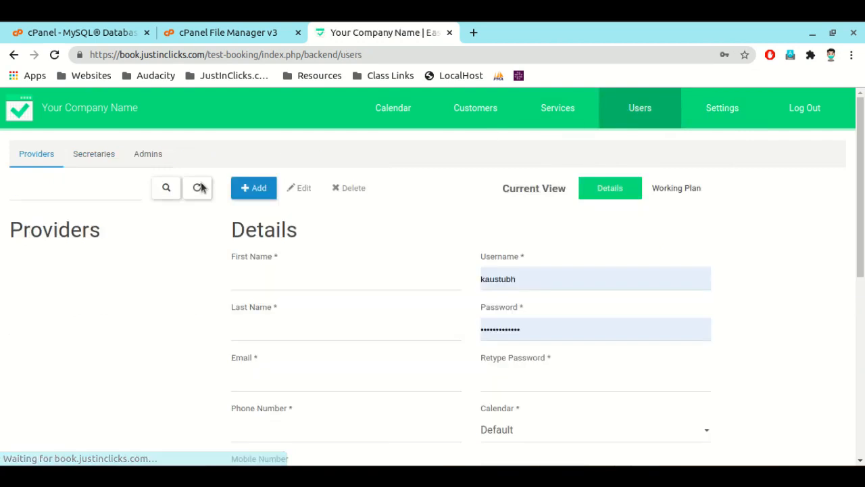
pyautogui.scroll(-2, 144, 212)
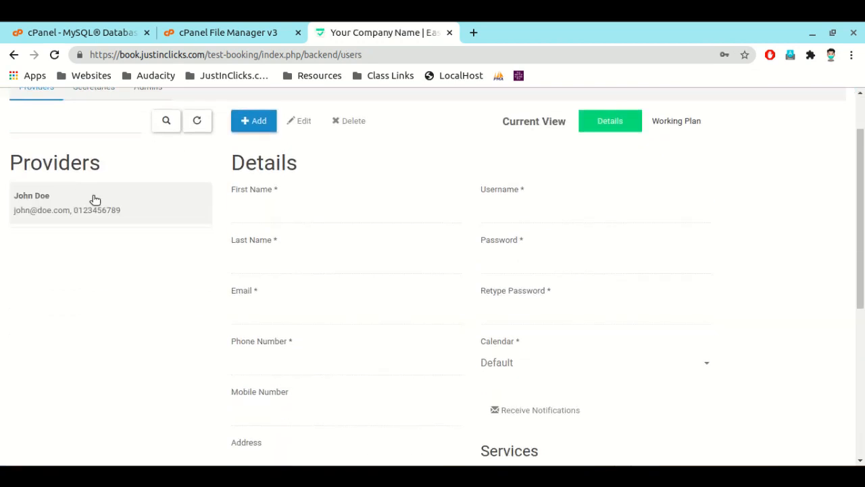
pyautogui.click(91, 200)
pyautogui.click(299, 122)
pyautogui.doubleClick(243, 212)
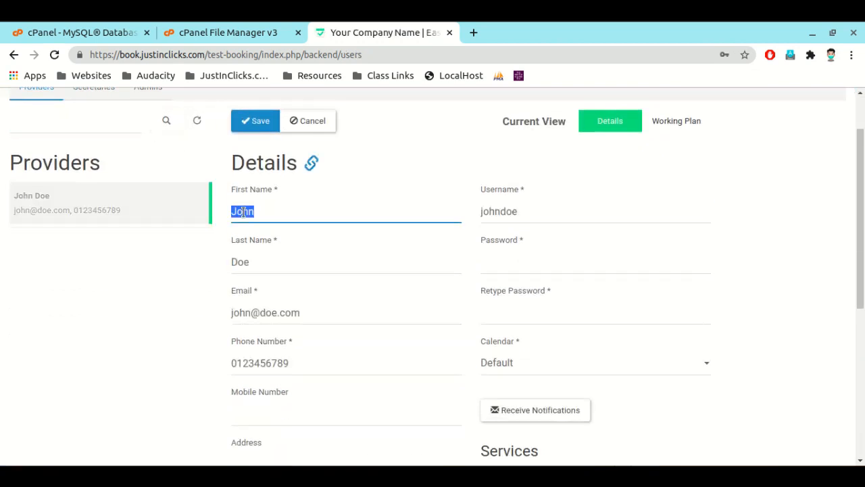
pyautogui.write('Your')
pyautogui.press('Tab')
pyautogui.press('Tab')
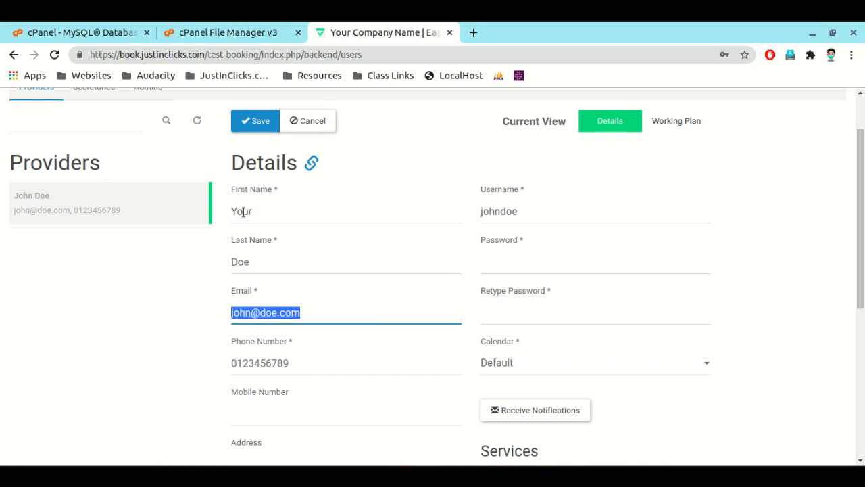
pyautogui.doubleClick(234, 261)
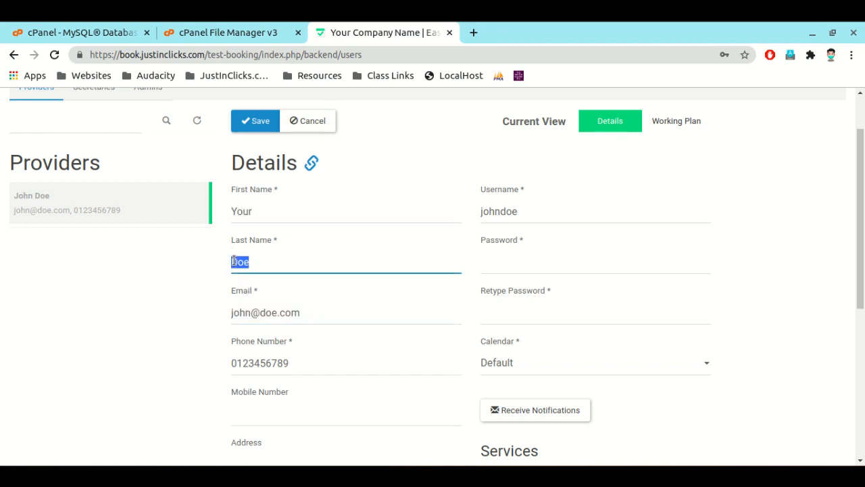
pyautogui.write('Name')
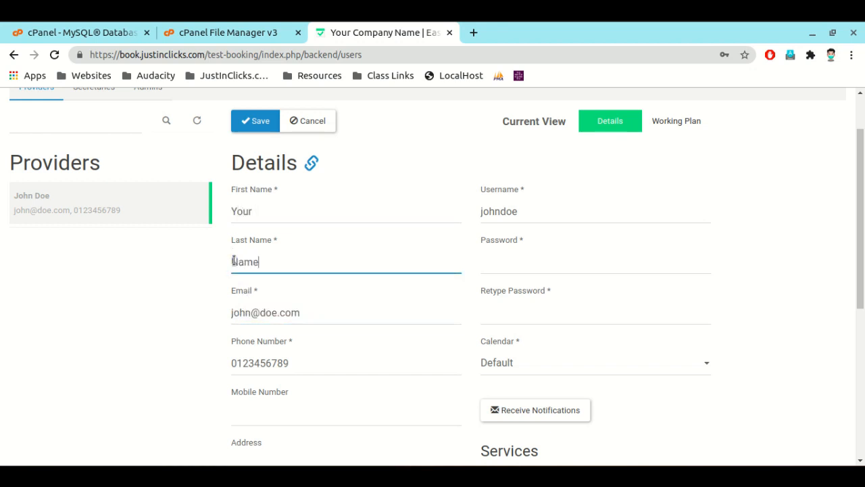
pyautogui.click(267, 121)
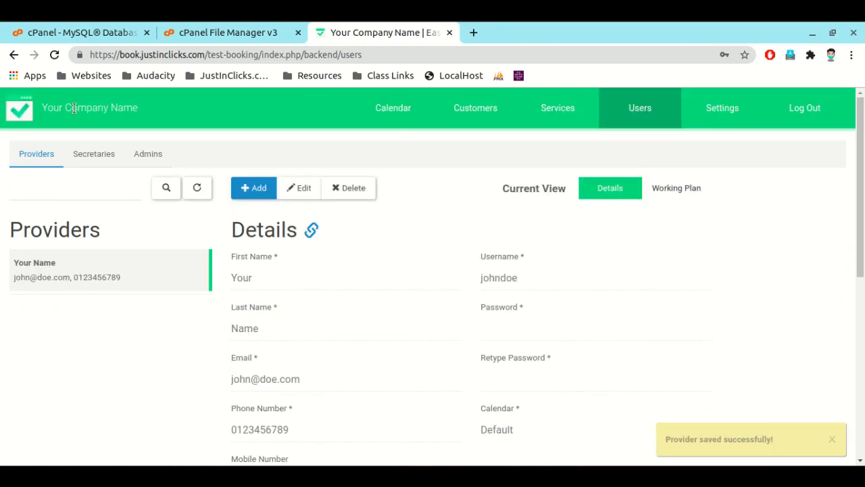
# Step: View the renamed provider's weekly calendar and look over the daytime hours of the week from Sunday 11/10
pyautogui.click(393, 110)
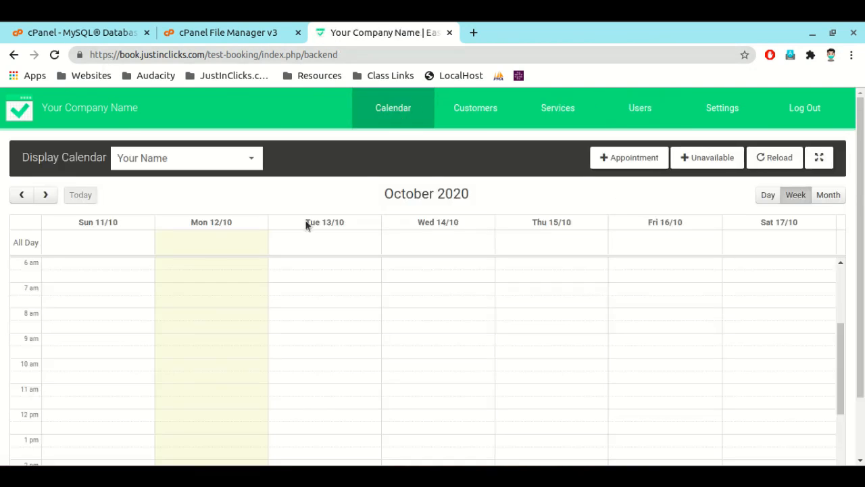
pyautogui.scroll(-3, 187, 335)
pyautogui.scroll(1, 429, 328)
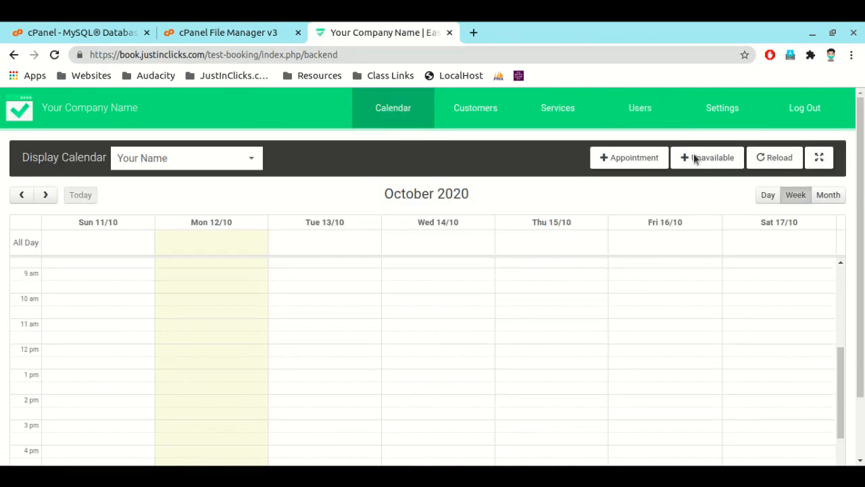
pyautogui.click(739, 12)
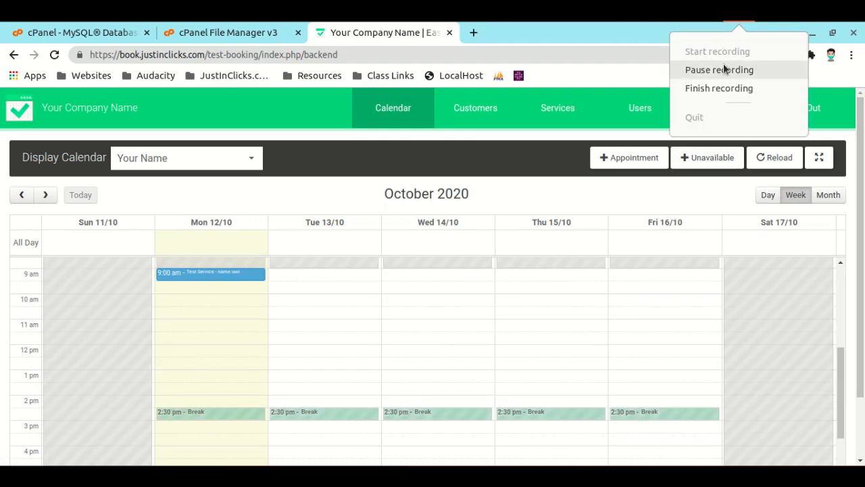
pyautogui.click(718, 87)
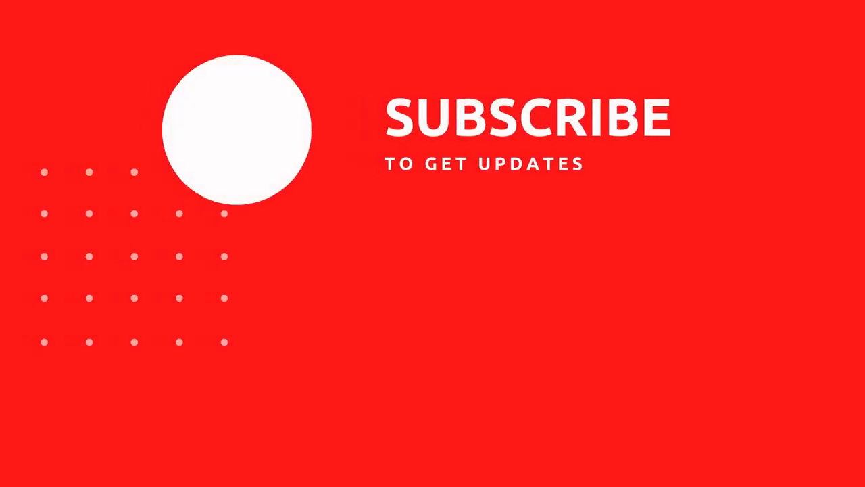